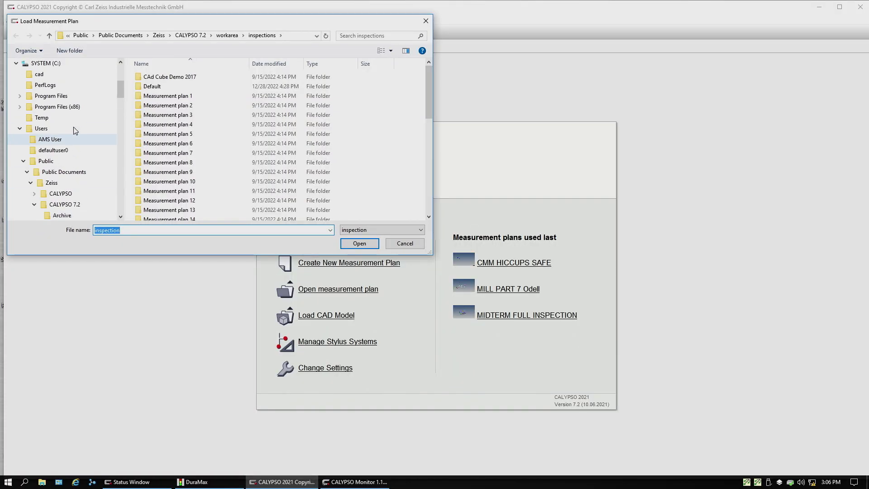
# Collapse the C: drive in the Load Measurement Plan dialog to reach the USB drive
pyautogui.click(17, 129)
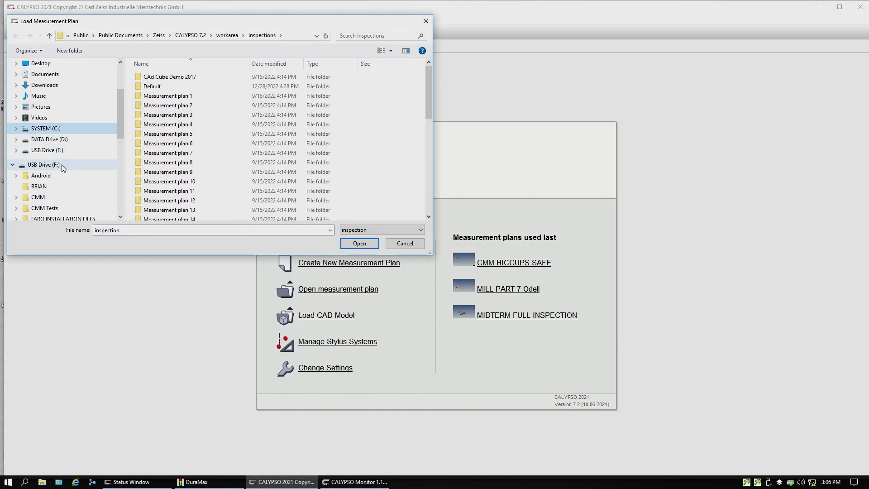
# Browse to F: > CMM > CMM HICCUPS SAFE and open its inspection plan
pyautogui.click(40, 197)
pyautogui.click(190, 78)
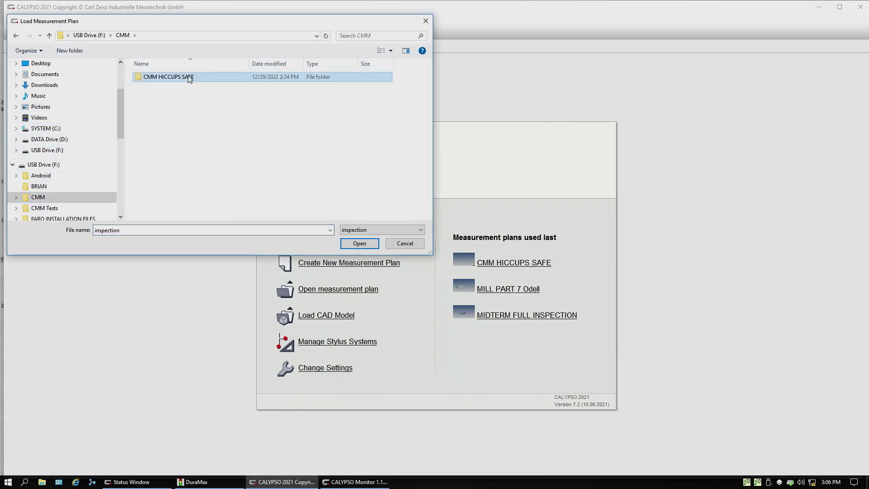
pyautogui.click(357, 245)
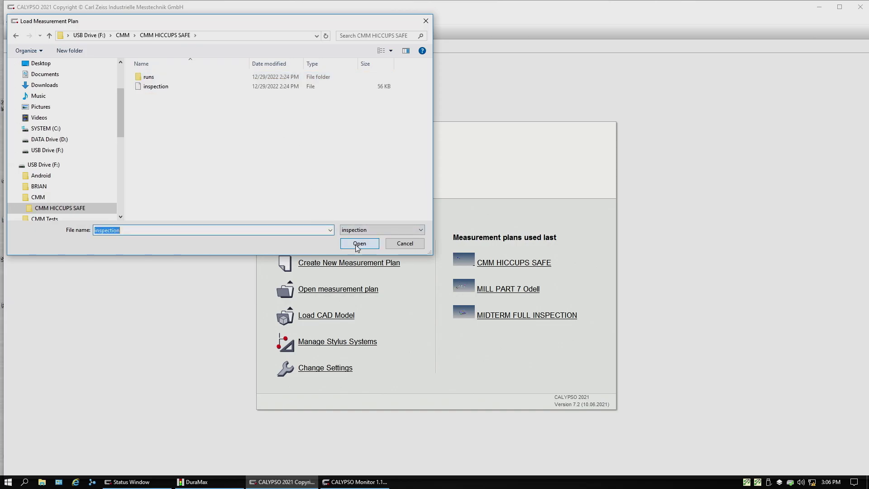
pyautogui.click(359, 244)
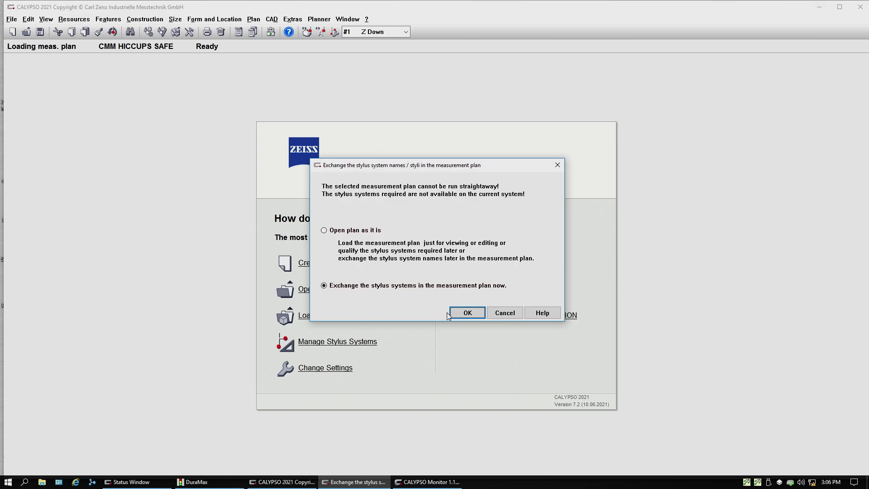
# Choose to exchange stylus systems now and map the missing Z-Down system to Z Down
pyautogui.click(467, 314)
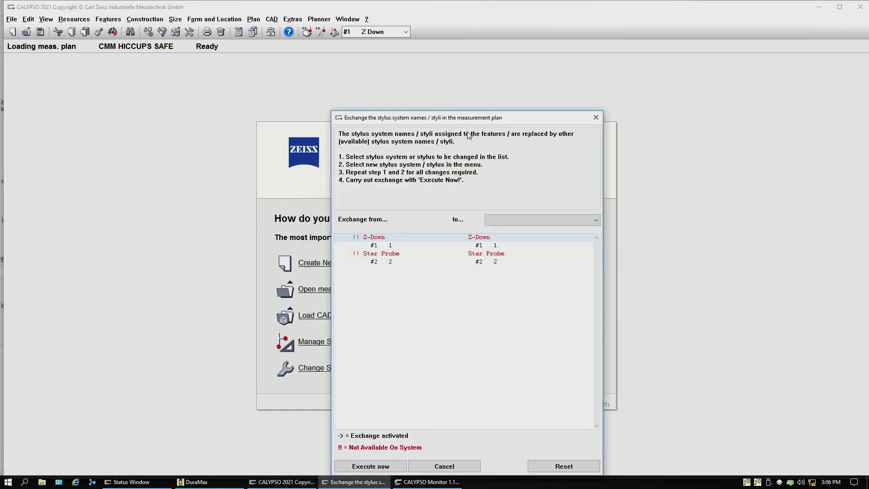
pyautogui.moveTo(466, 121); pyautogui.dragTo(420, 79)
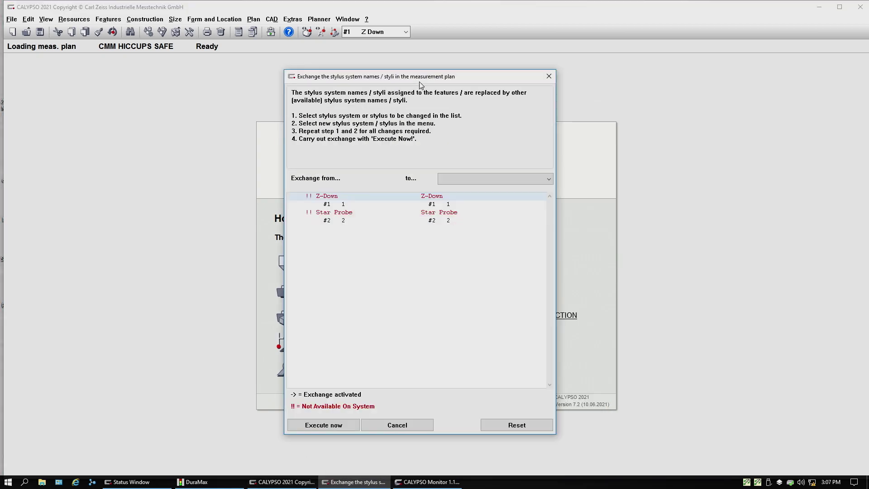
pyautogui.click(396, 198)
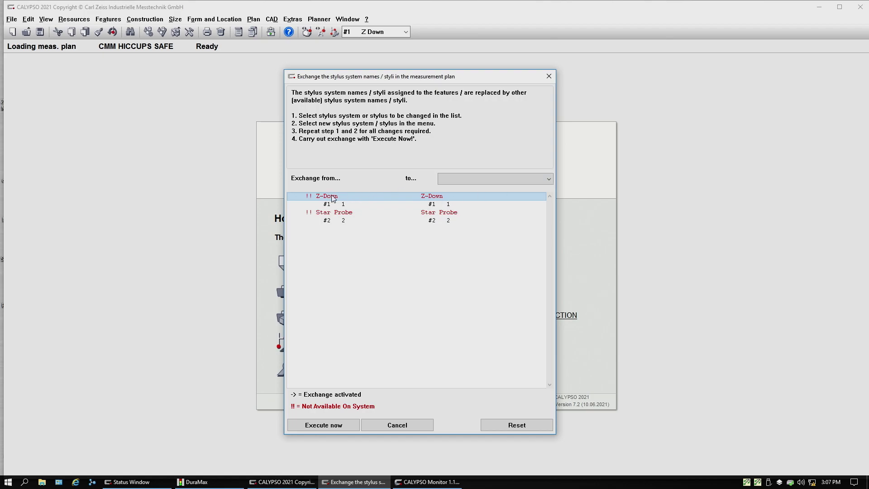
pyautogui.click(481, 179)
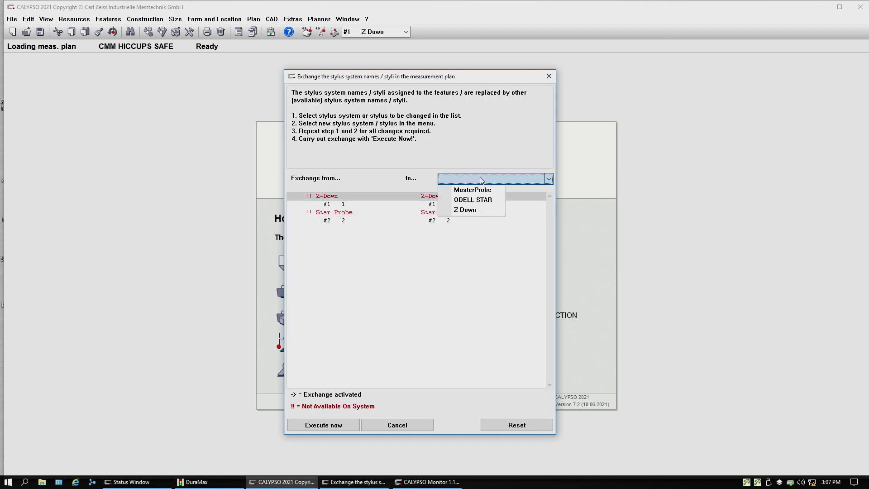
pyautogui.click(486, 210)
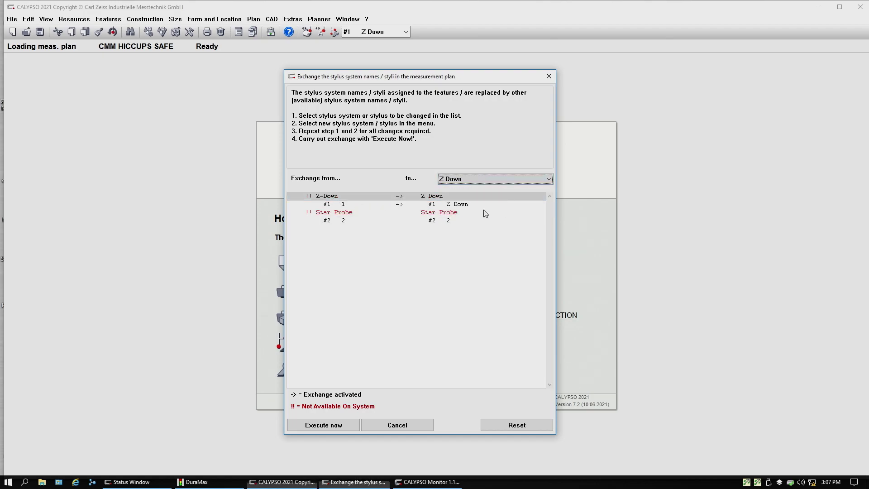
# Map Star Probe to Z Down as well, then show the opened plan's items
pyautogui.click(347, 212)
pyautogui.click(496, 179)
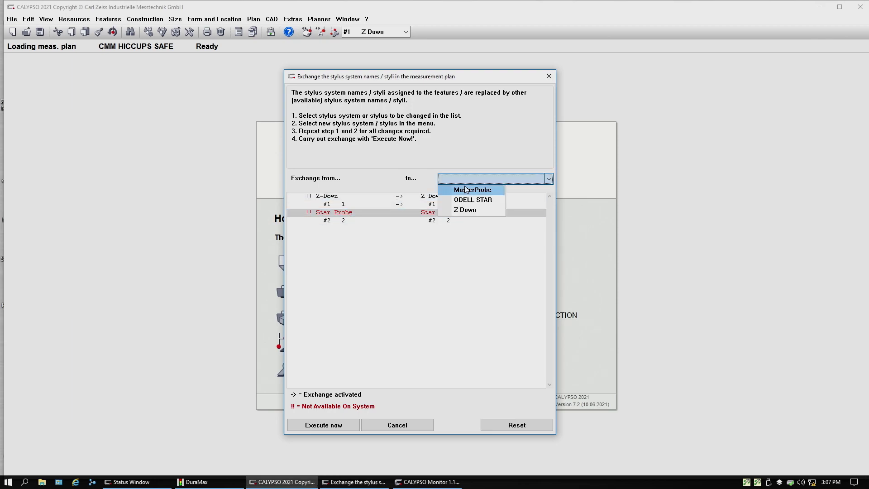
pyautogui.click(471, 186)
pyautogui.click(495, 179)
pyautogui.click(474, 210)
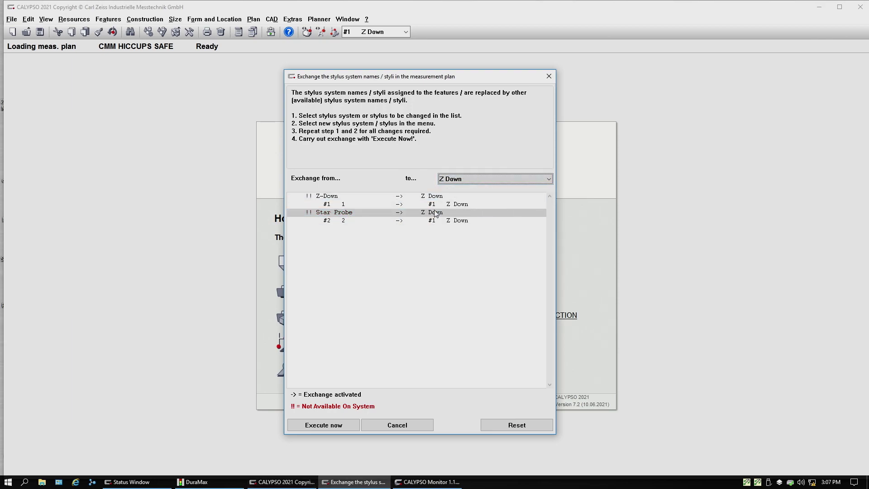
pyautogui.click(350, 214)
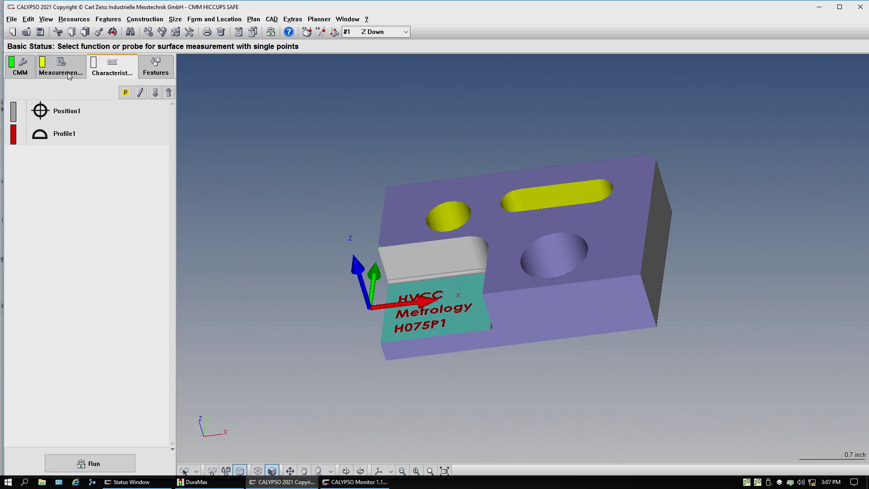
pyautogui.click(70, 76)
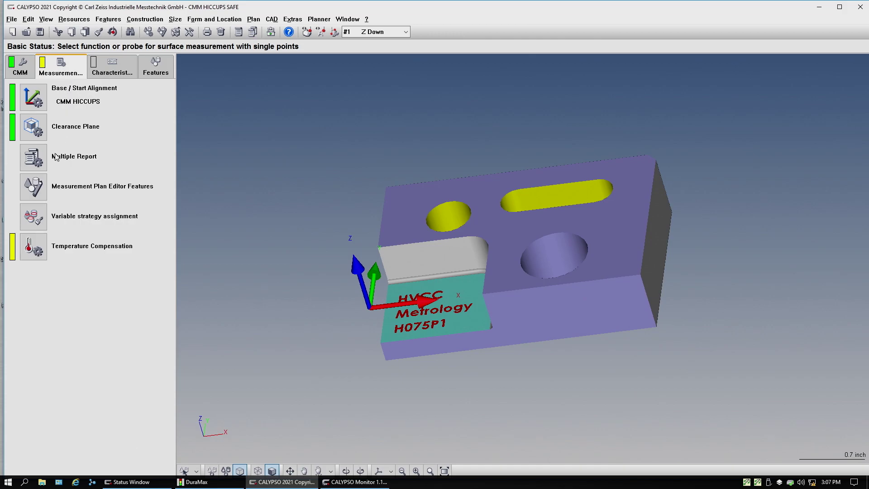
# Open the feature editor on the Stylus > Stylus system setting
pyautogui.click(40, 187)
pyautogui.click(81, 88)
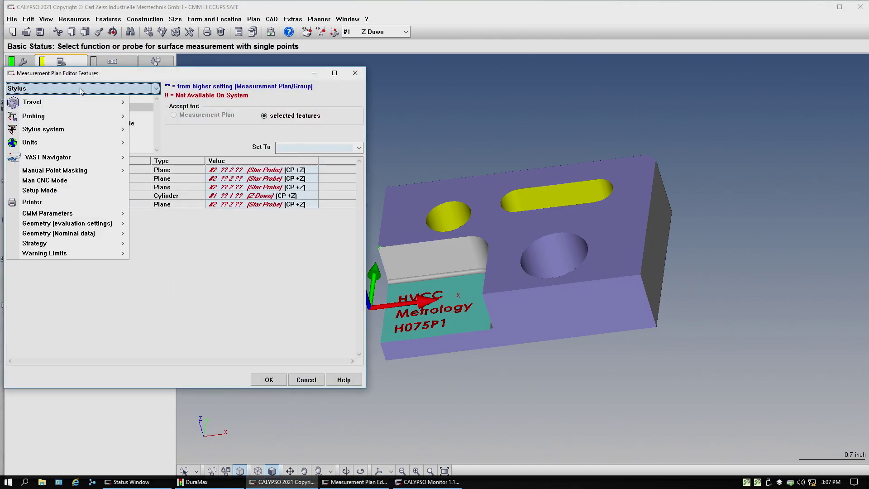
pyautogui.moveTo(85, 121)
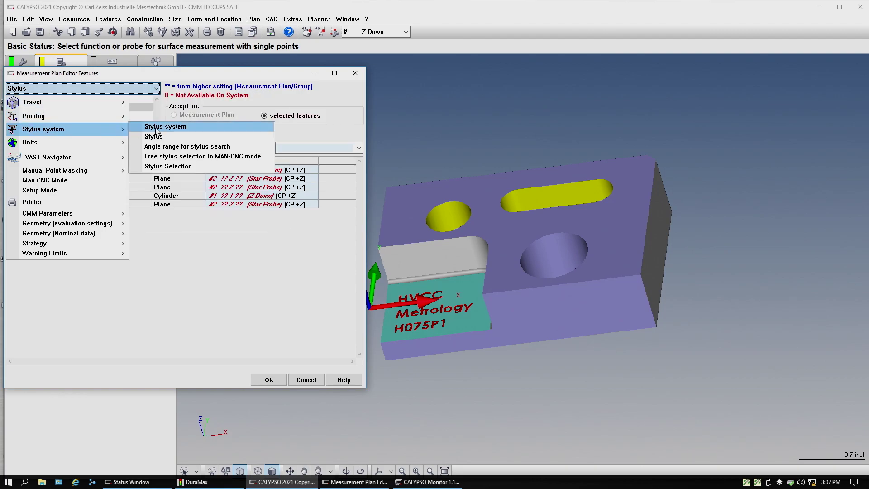
pyautogui.click(156, 127)
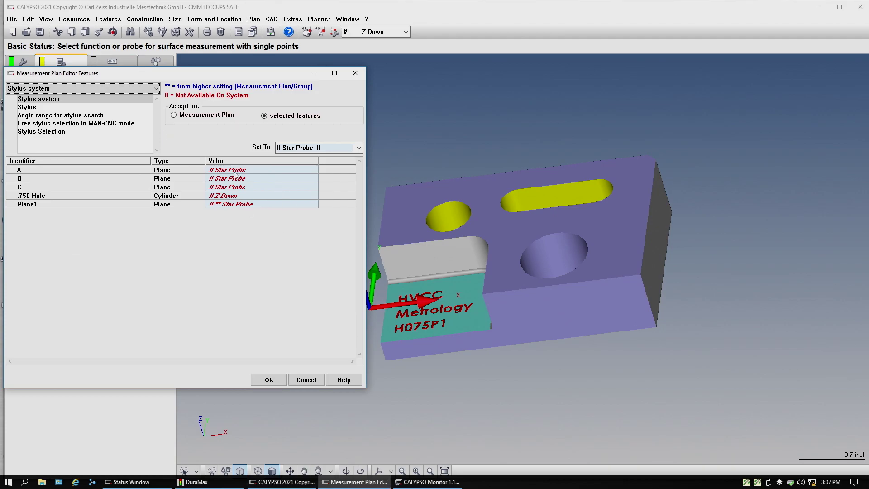
# Select features A through Plane1 and set their stylus system to Z Down for selected features only
pyautogui.moveTo(235, 171); pyautogui.dragTo(236, 208)
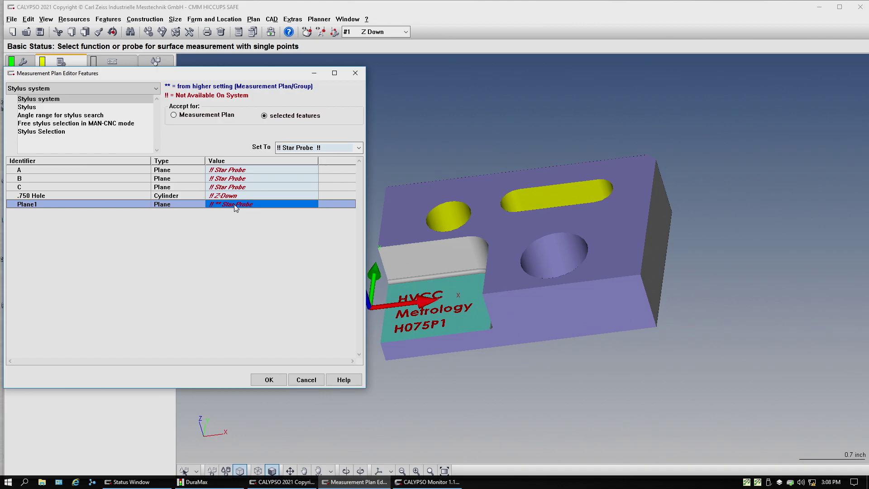
pyautogui.click(243, 171)
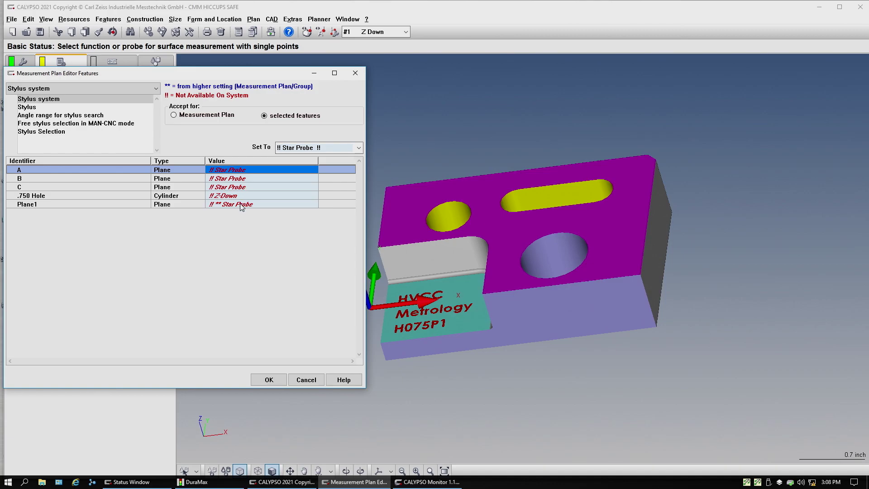
pyautogui.keyDown('shift'); pyautogui.click(240, 204); pyautogui.keyUp('shift')
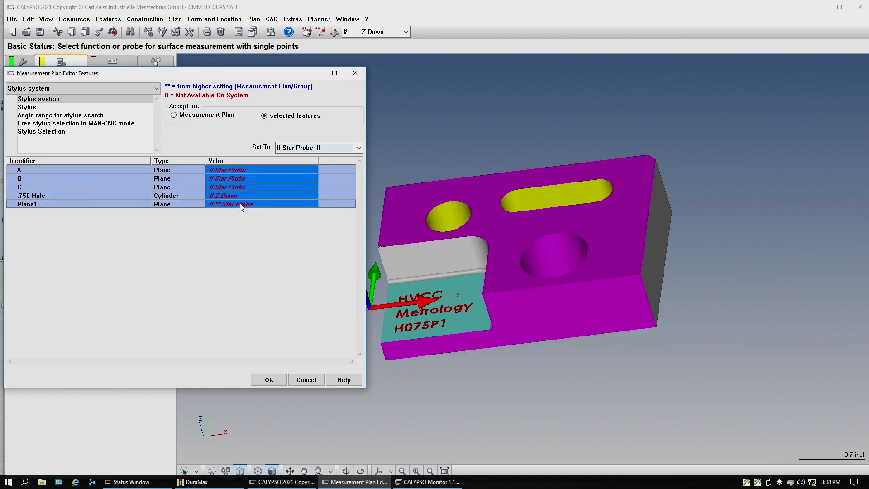
pyautogui.click(175, 115)
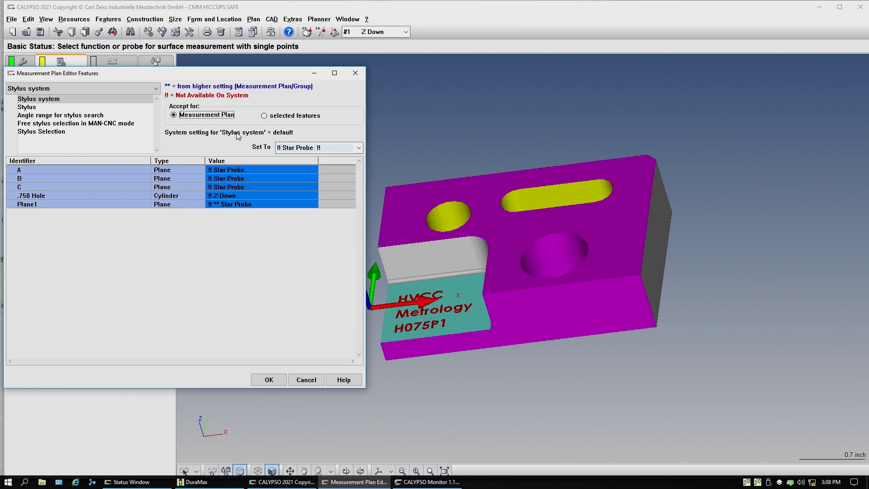
pyautogui.click(265, 116)
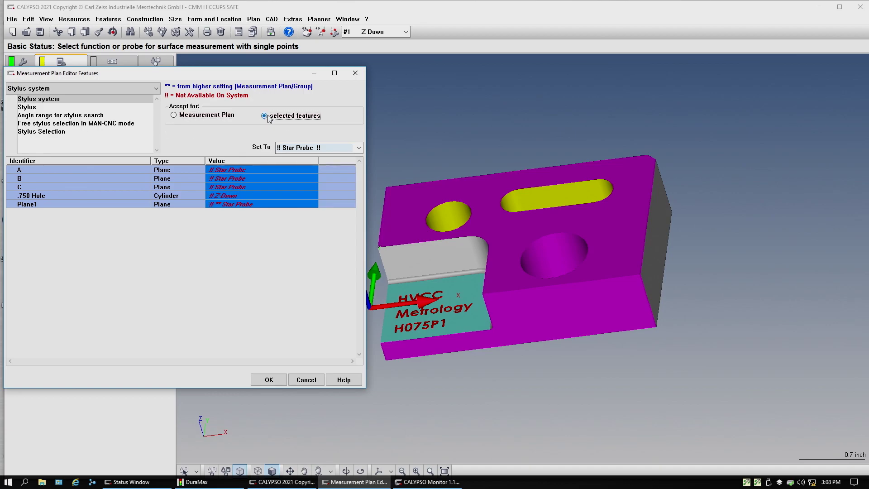
pyautogui.click(334, 148)
pyautogui.click(308, 195)
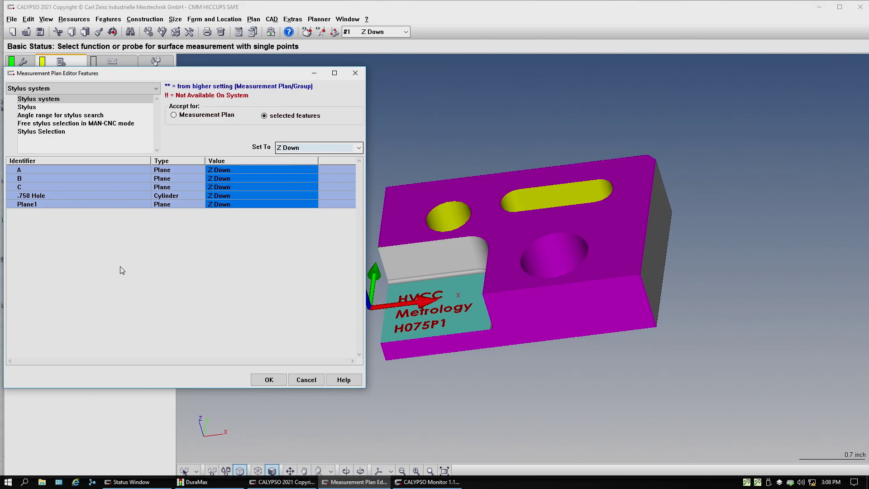
# Set the Stylus of A, B, C, .750 Hole and Plane1 to #1 Z Down and confirm with OK
pyautogui.click(35, 109)
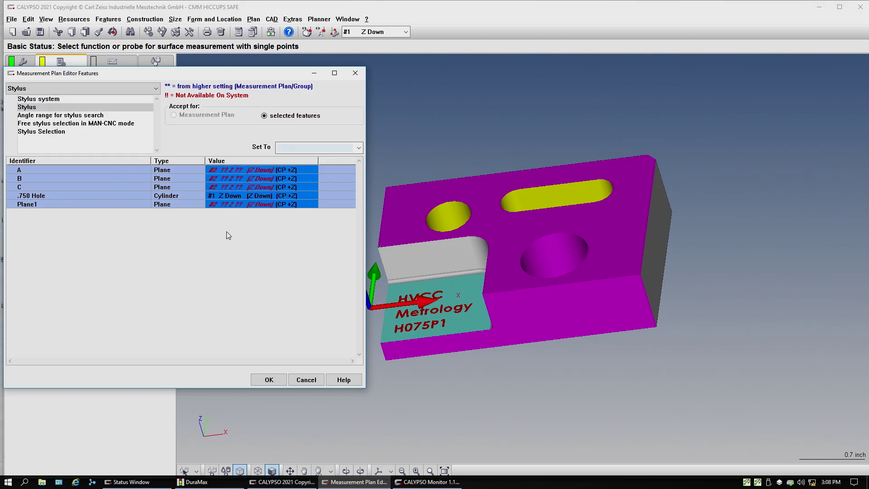
pyautogui.keyDown('ctrl'); pyautogui.click(231, 172); pyautogui.keyUp('ctrl')
pyautogui.click(240, 173)
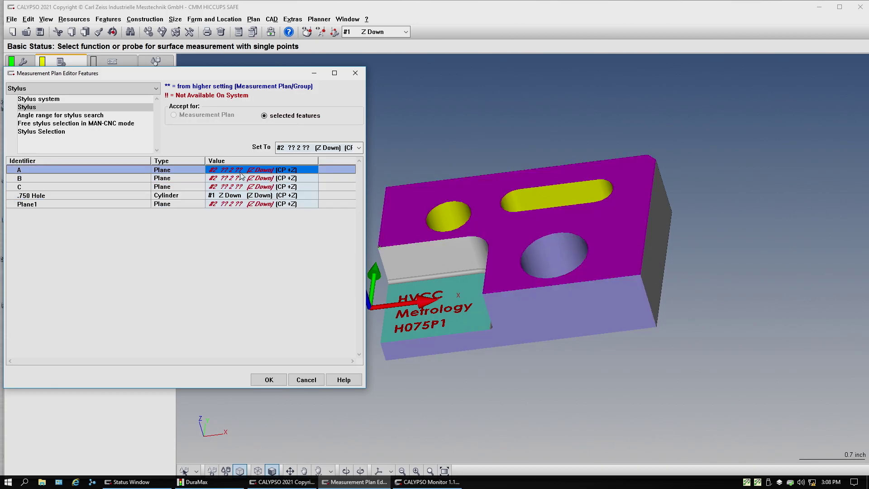
pyautogui.keyDown('shift'); pyautogui.click(238, 206); pyautogui.keyUp('shift')
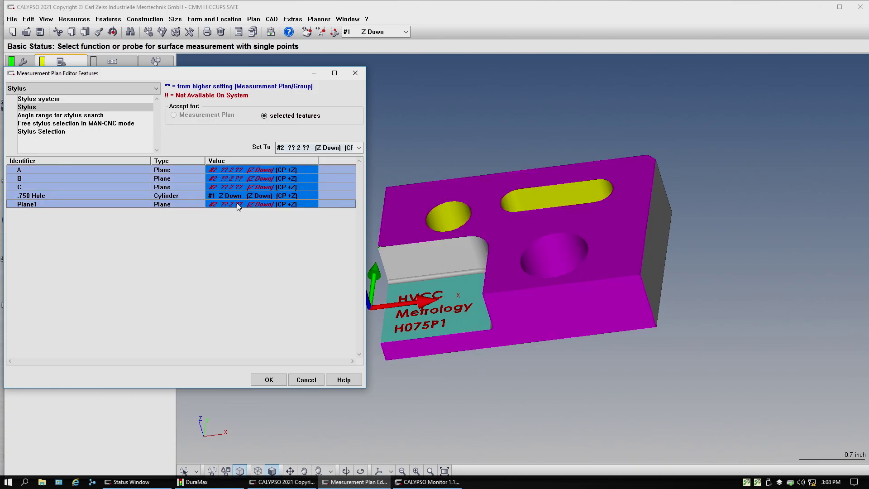
pyautogui.click(304, 150)
pyautogui.click(301, 156)
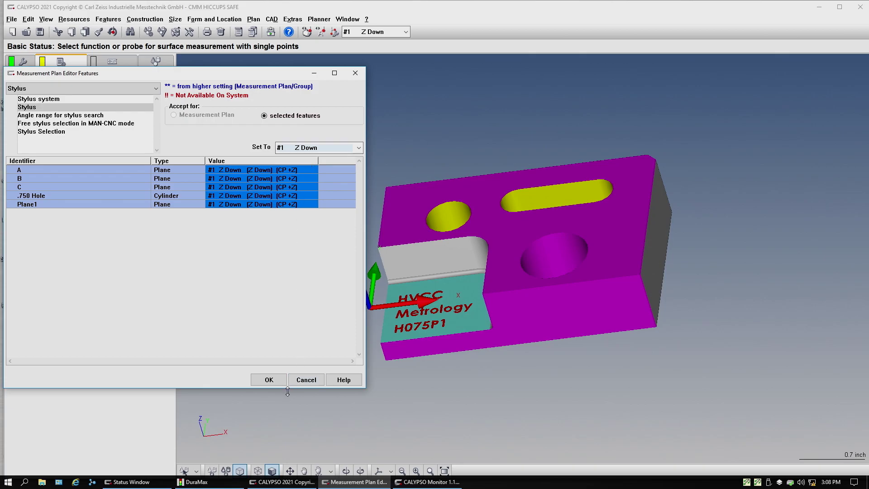
pyautogui.click(263, 381)
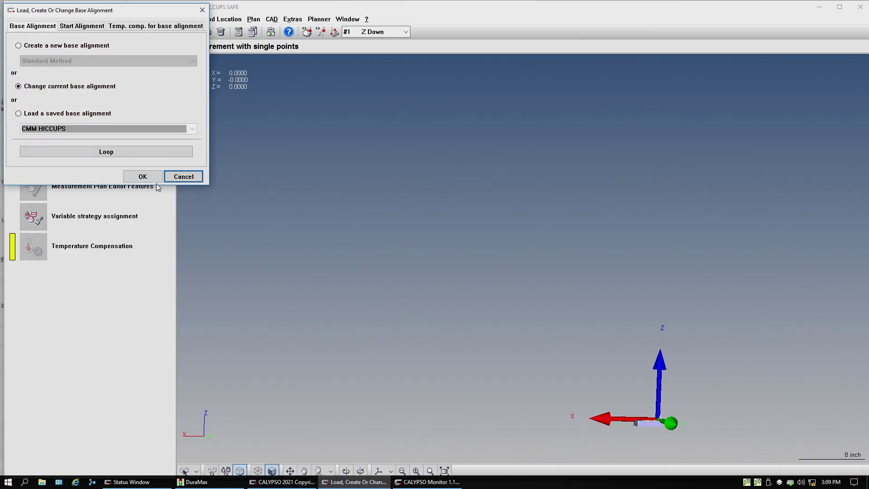
# Confirm changing the current base alignment and run it up to manual probing of Plane B
pyautogui.click(149, 178)
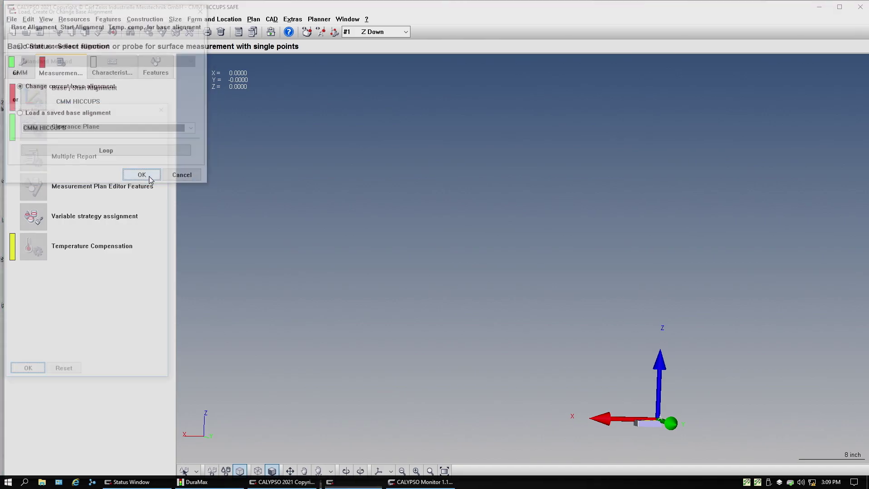
pyautogui.click(112, 351)
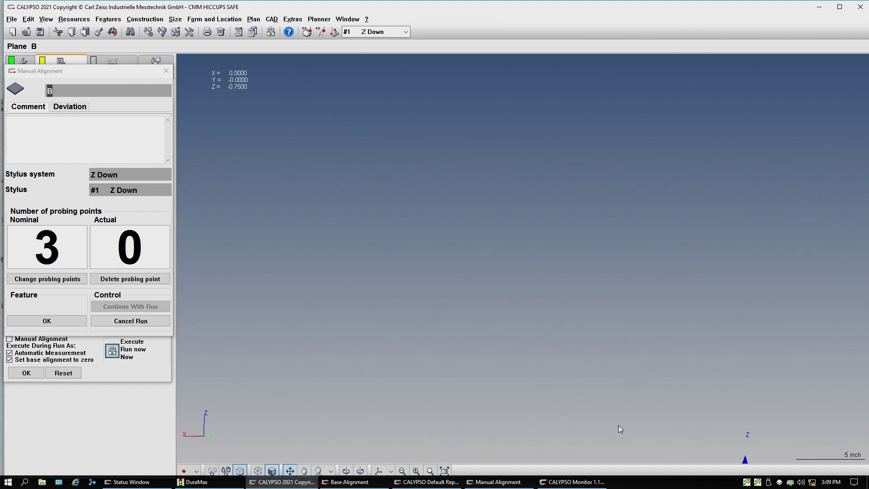
pyautogui.click(596, 377)
# Zoom to fit the whole part and rotate it to view its front
pyautogui.click(444, 471)
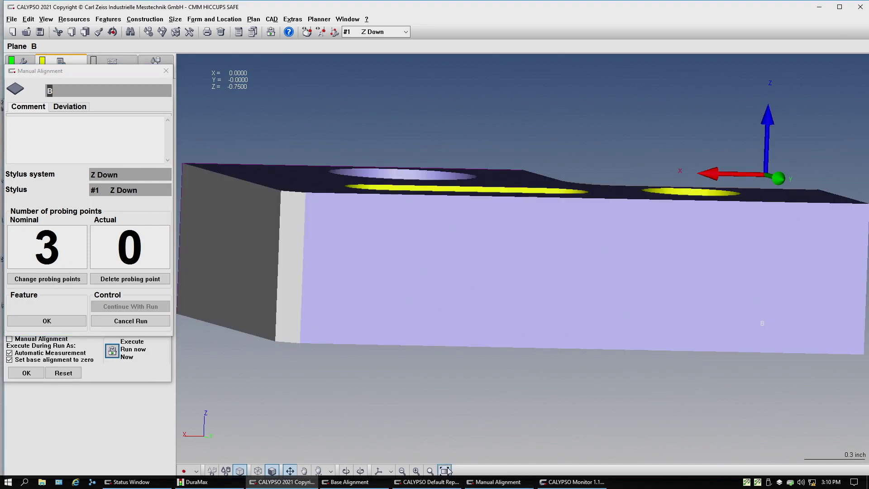
pyautogui.moveTo(512, 324); pyautogui.dragTo(541, 341)
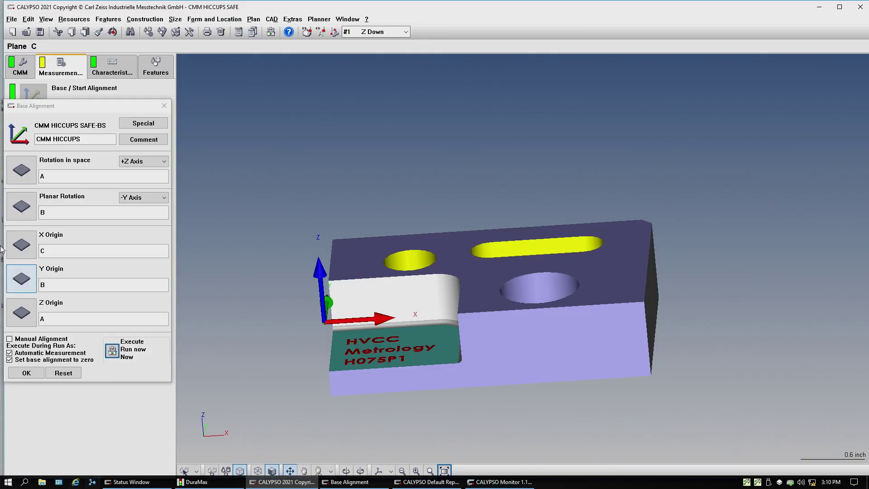
# Accept the base alignment, then execute plane C alone, confirming the clear position
pyautogui.click(26, 372)
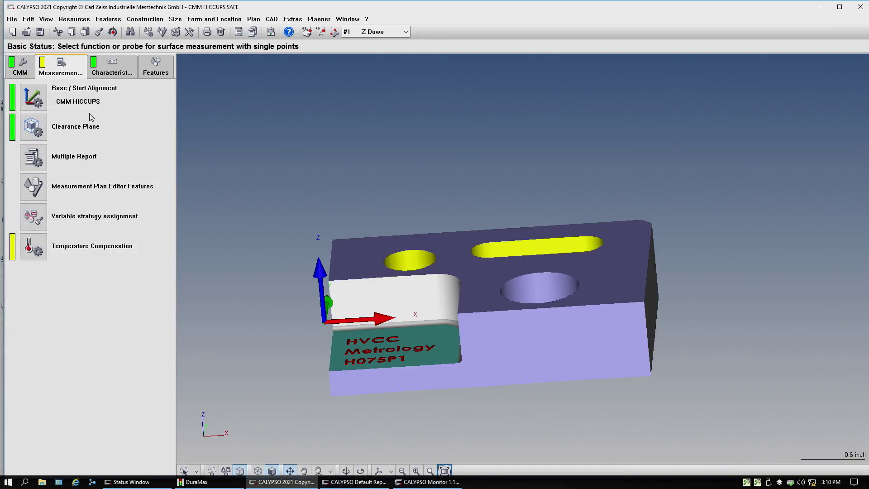
pyautogui.click(155, 67)
pyautogui.click(86, 111)
pyautogui.click(64, 138)
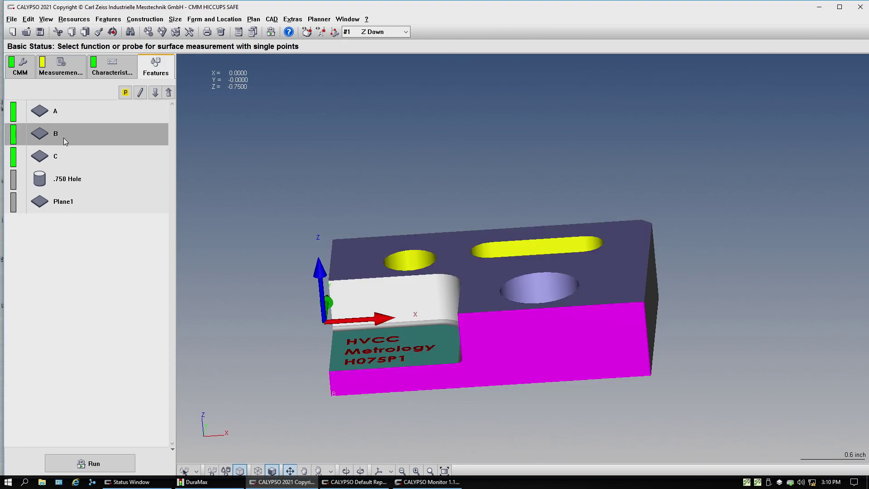
pyautogui.click(72, 159)
pyautogui.rightClick(73, 163)
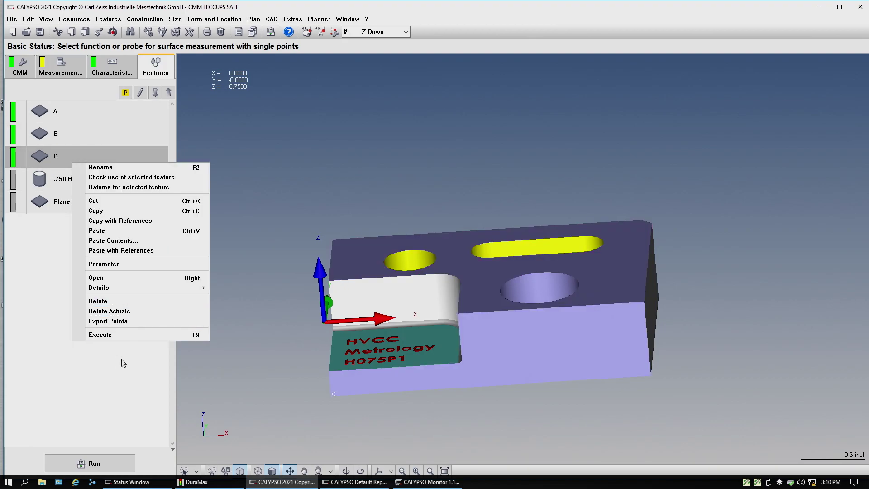
pyautogui.click(118, 335)
pyautogui.click(128, 354)
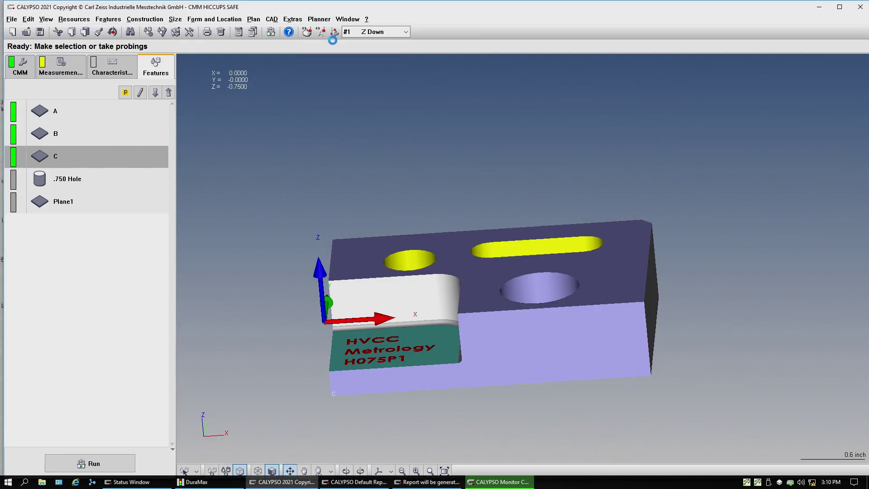
# Show the whole CMM in the simulation, toggle the part model off and on, and tilt the view onto the table
pyautogui.click(426, 237)
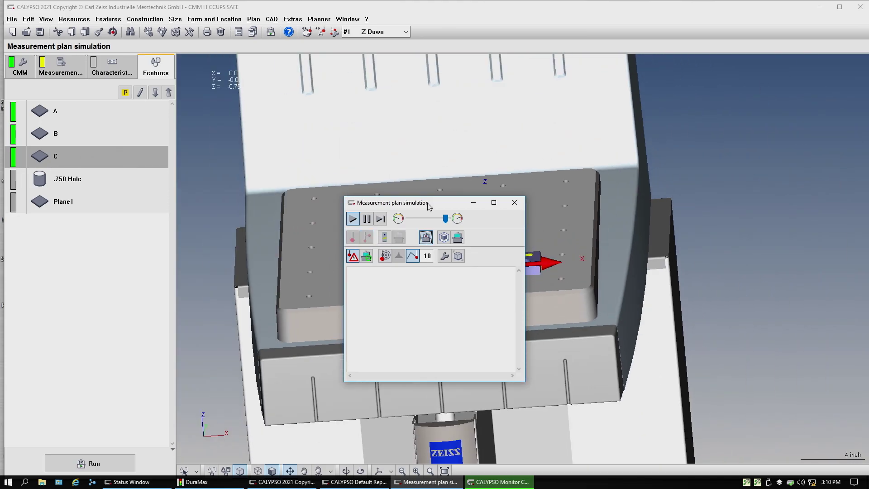
pyautogui.moveTo(429, 205); pyautogui.dragTo(624, 148)
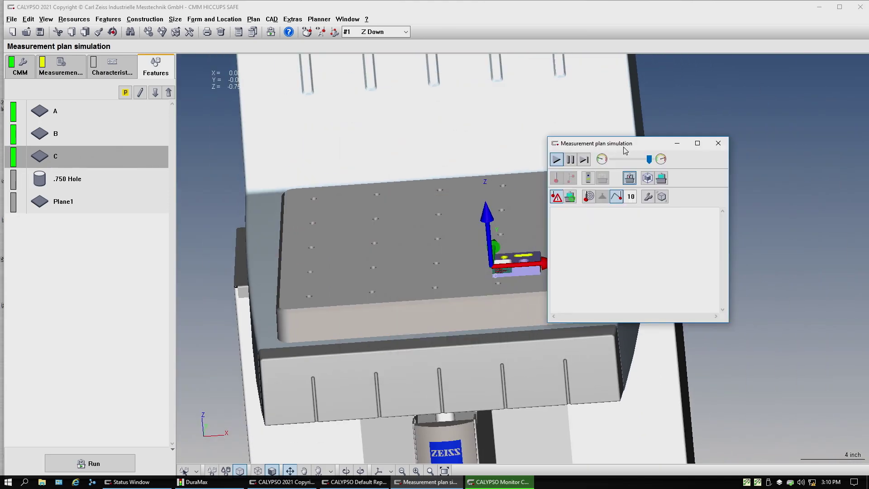
pyautogui.click(629, 178)
pyautogui.click(630, 178)
pyautogui.moveTo(515, 295); pyautogui.dragTo(521, 282)
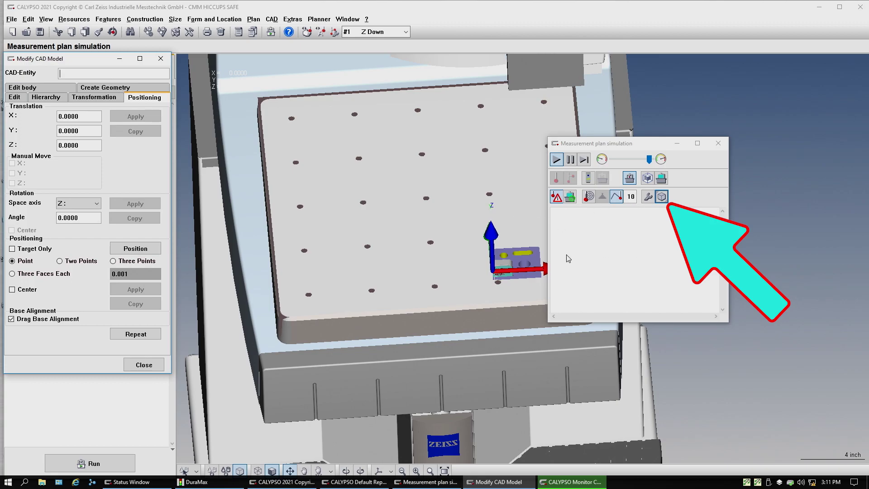
# Apply a 90° rotation about Z to the selected part model and close the positioning settings
pyautogui.click(519, 263)
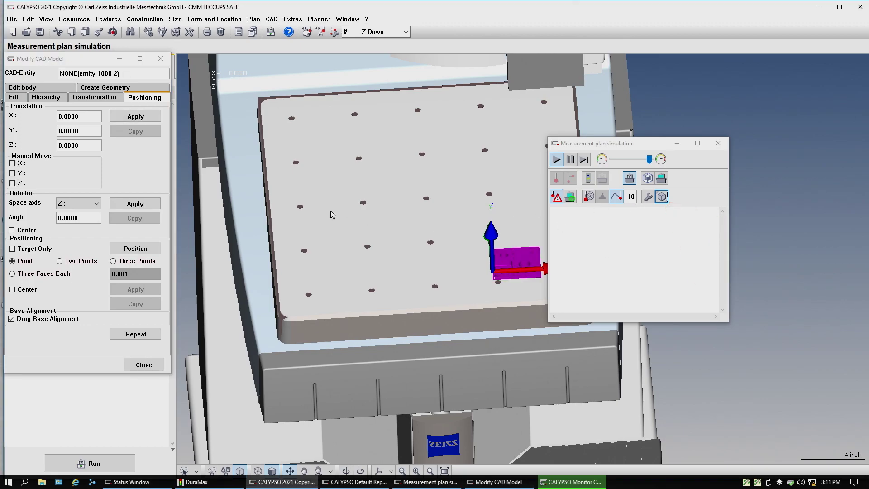
pyautogui.click(43, 210)
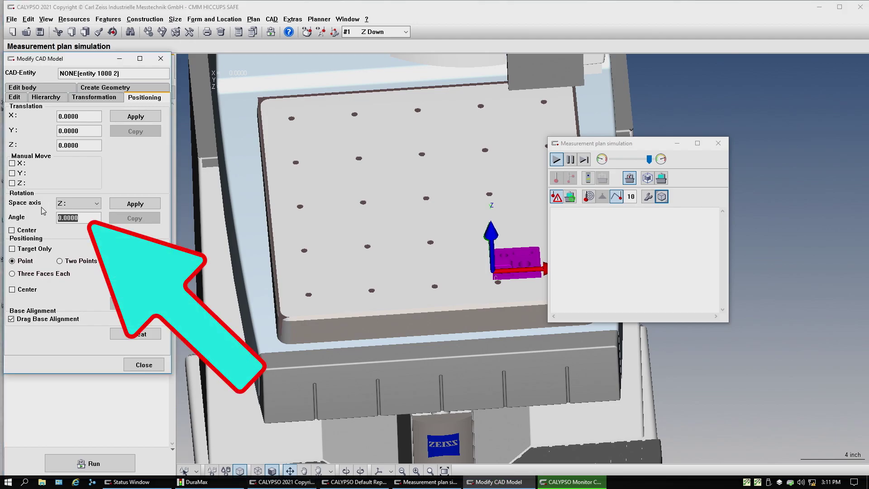
pyautogui.write('90')
pyautogui.click(119, 204)
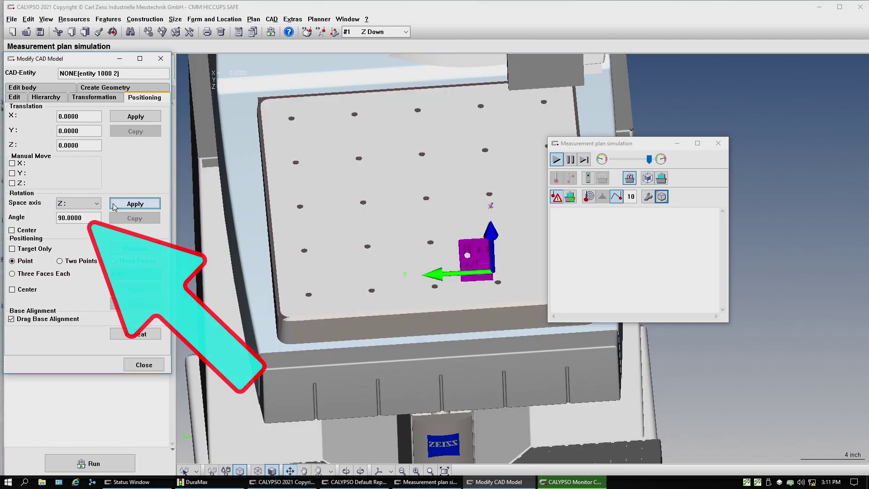
pyautogui.scroll(-3, 477, 318)
pyautogui.scroll(5, 481, 311)
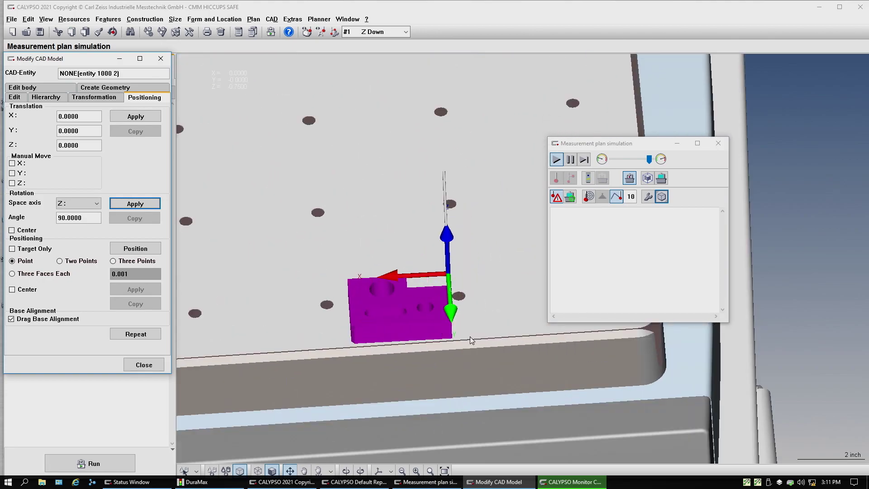
pyautogui.click(156, 367)
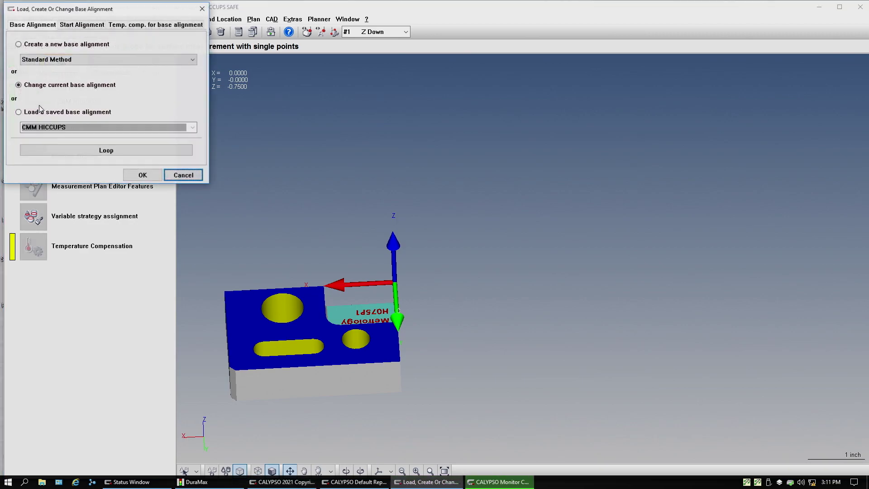
# Change the current base alignment and start a manual alignment run to probe Point1 and Symmetry Point1
pyautogui.click(136, 173)
pyautogui.click(112, 351)
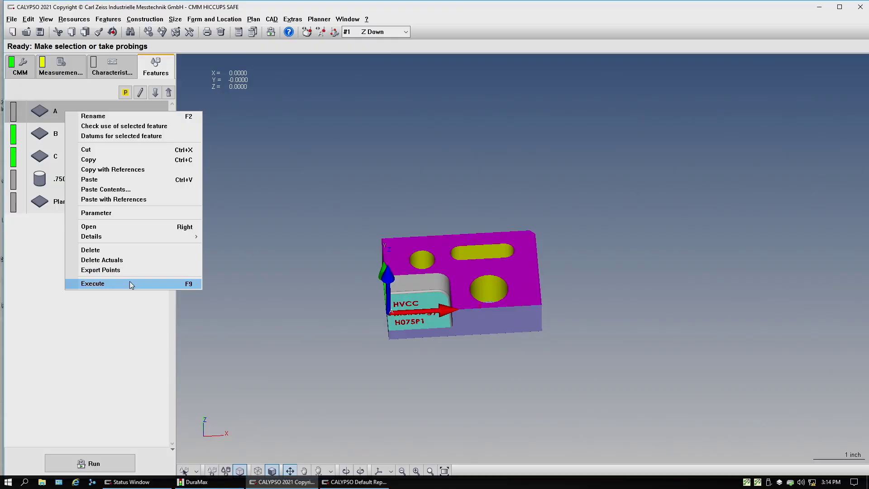
# Execute plane A alone and pick A in the not-enough-points error report
pyautogui.click(130, 284)
pyautogui.click(142, 302)
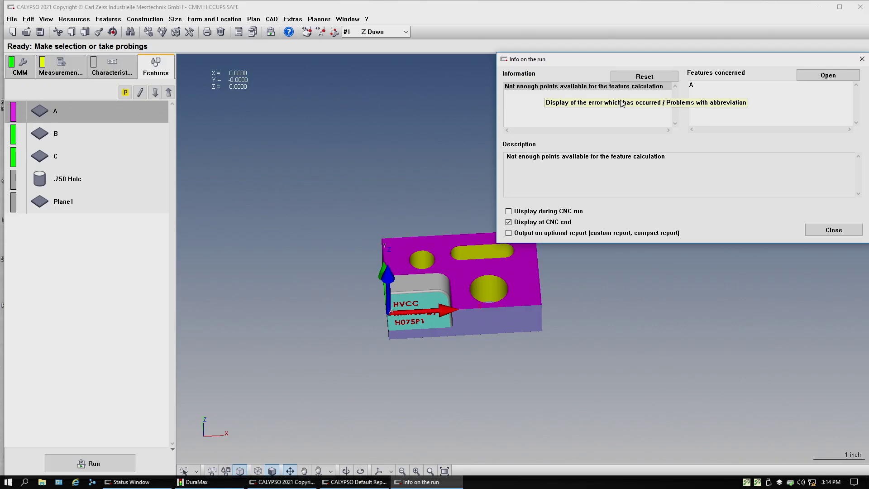
pyautogui.click(731, 86)
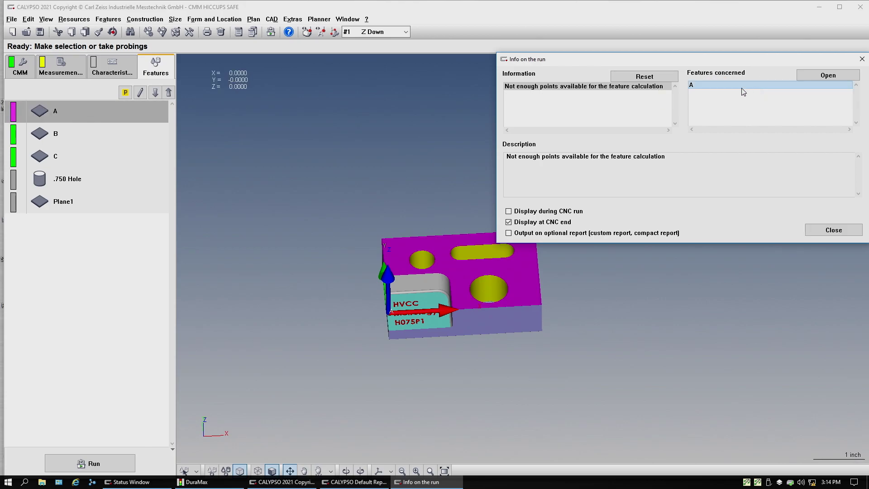
# Dismiss the error report and add manually defined probing points on the top face to plane A's strategy
pyautogui.click(835, 231)
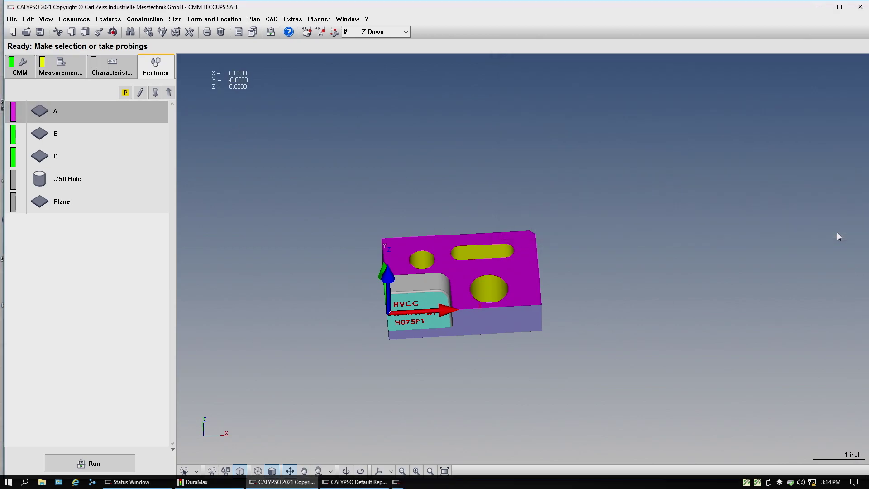
pyautogui.doubleClick(153, 111)
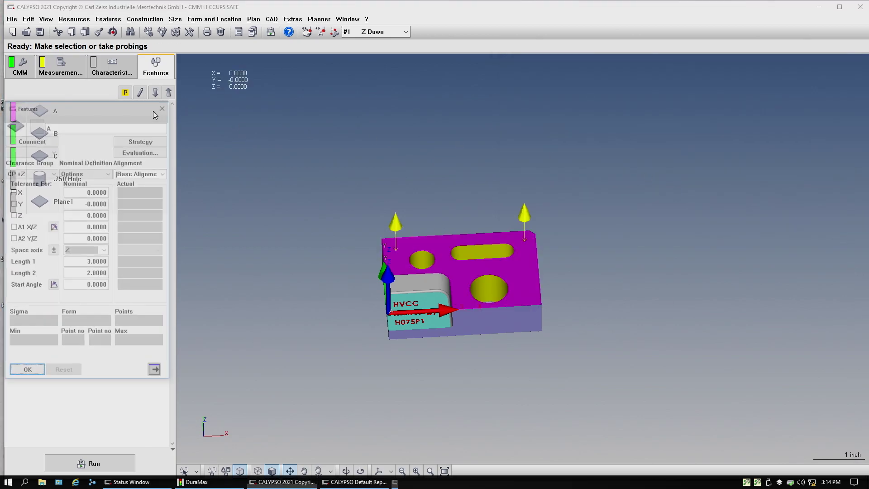
pyautogui.click(142, 140)
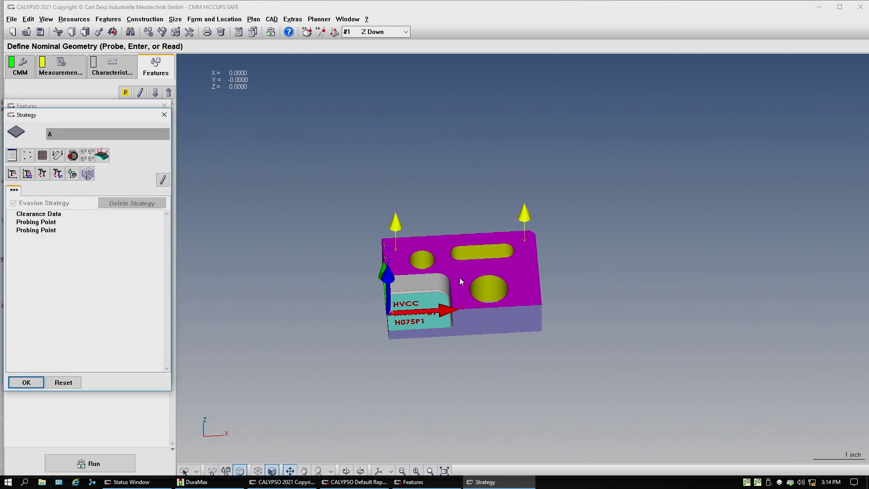
pyautogui.click(531, 300)
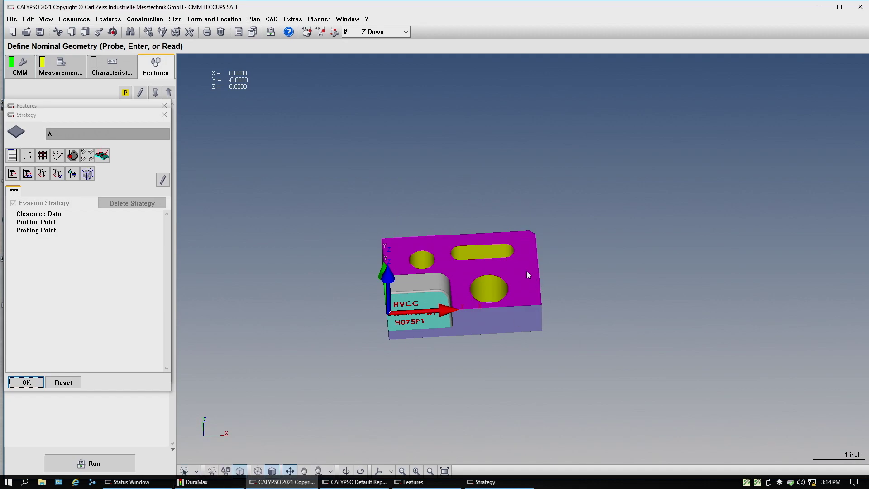
pyautogui.click(196, 471)
pyautogui.click(202, 455)
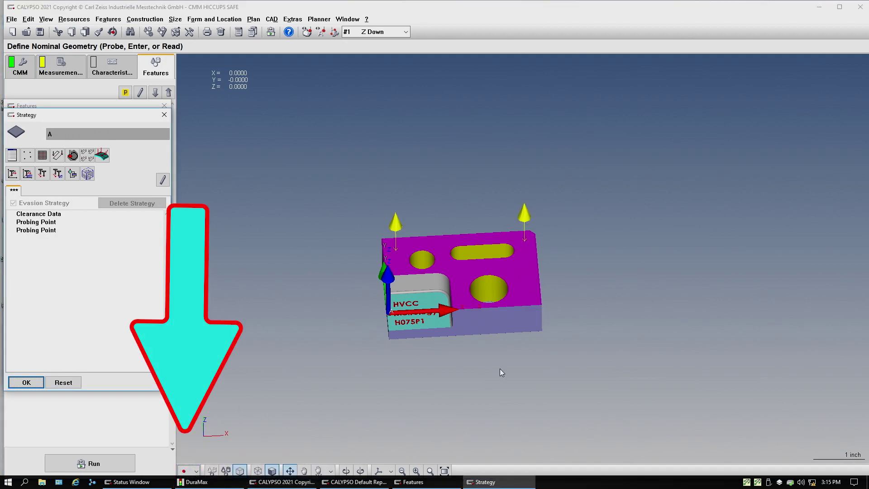
pyautogui.click(531, 291)
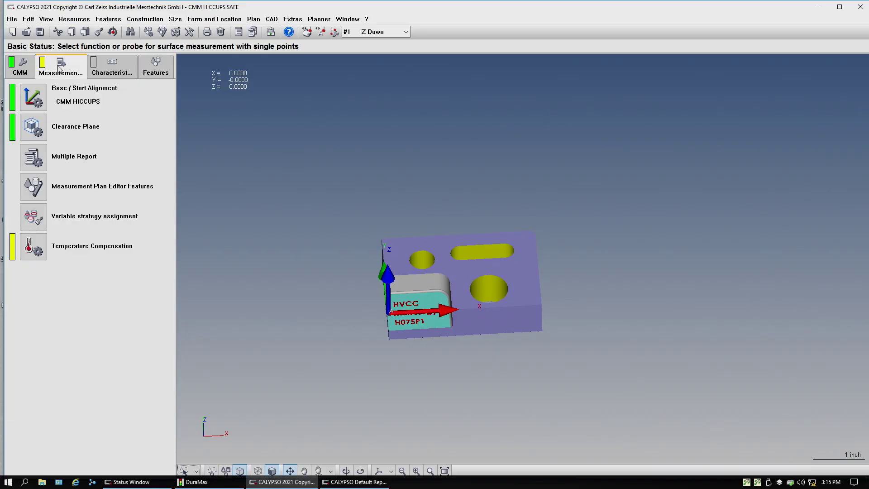
# Set the retract distance of the five selected features to .375 in the features editor
pyautogui.click(36, 190)
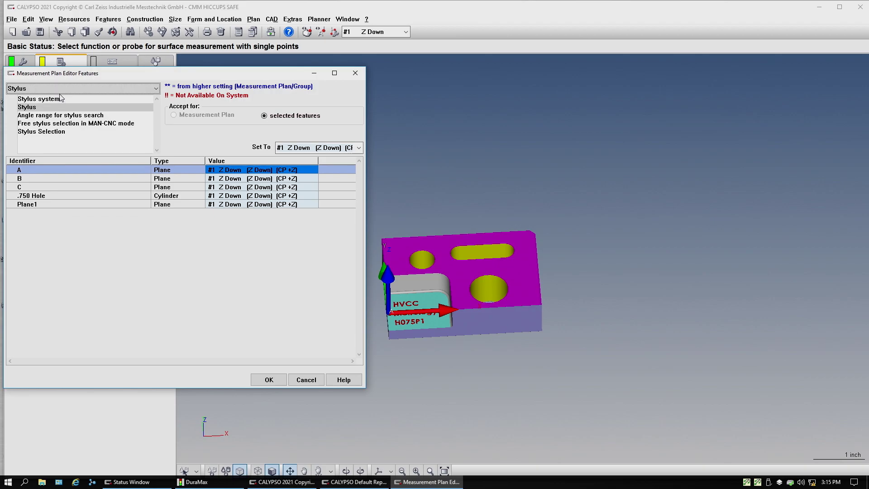
pyautogui.click(62, 92)
pyautogui.moveTo(72, 102)
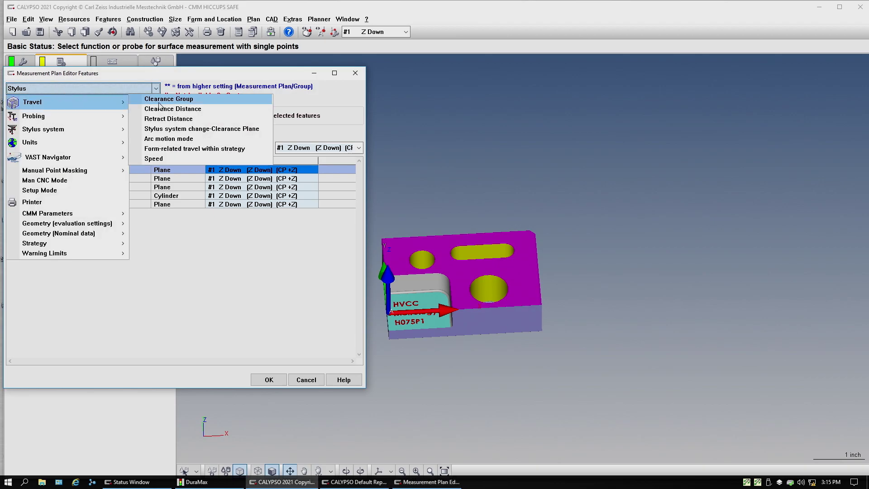
pyautogui.click(175, 120)
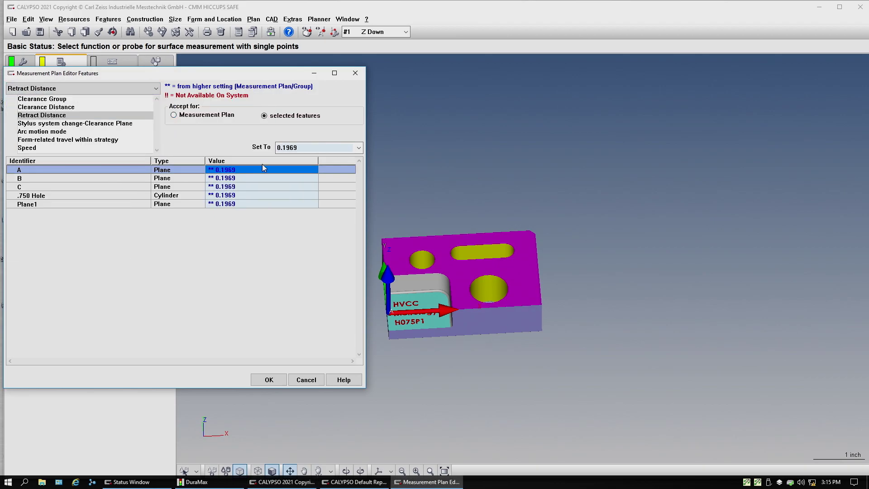
pyautogui.doubleClick(313, 148)
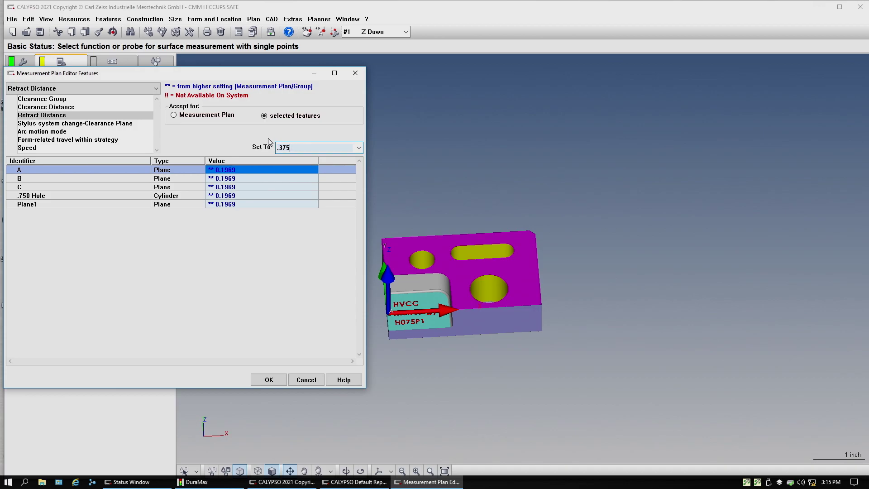
pyautogui.click(270, 380)
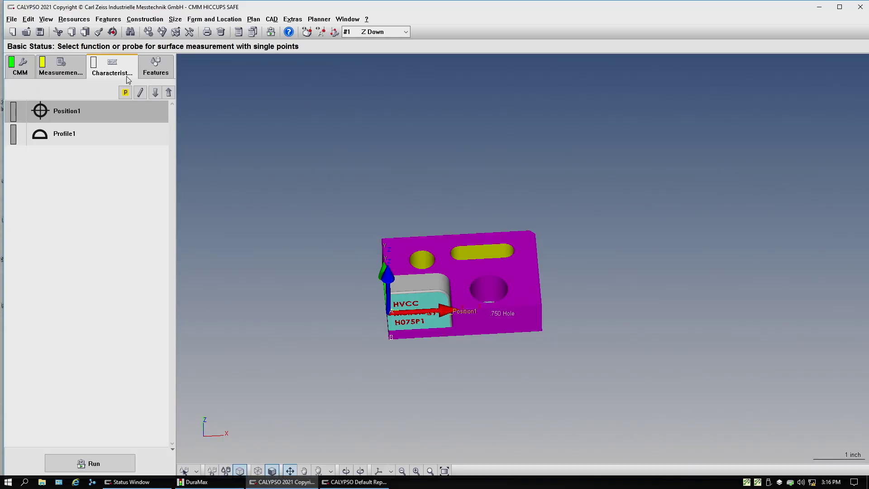
# Check Position1 for the .750 Hole: datums A, B, C and 0.007 tolerance
pyautogui.doubleClick(100, 108)
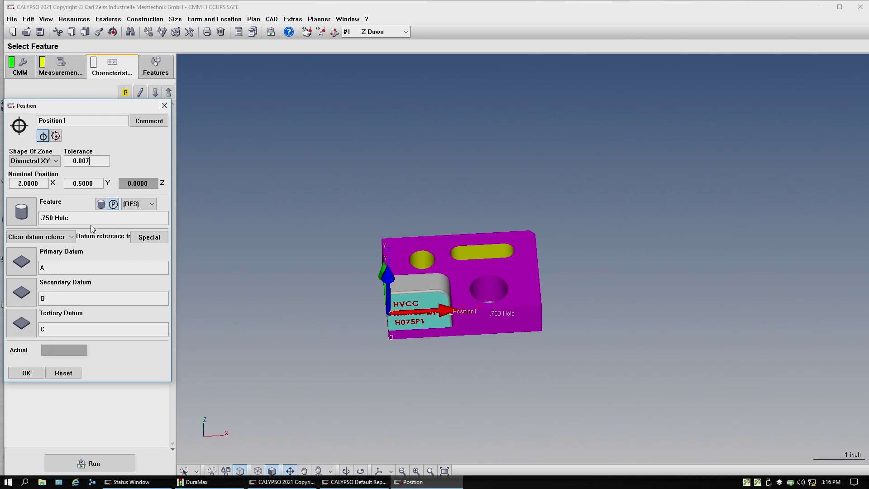
pyautogui.click(26, 372)
# Execute the Position1 measurement on the CMM from a clear position
pyautogui.rightClick(84, 121)
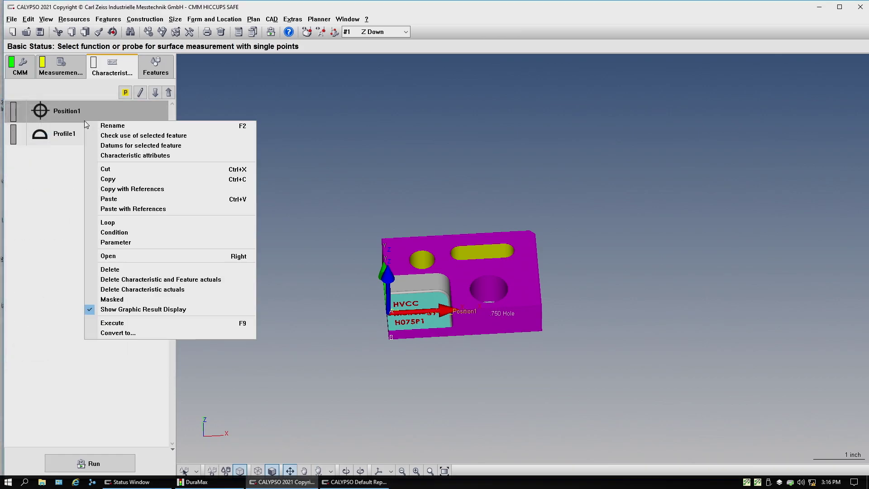
pyautogui.click(113, 323)
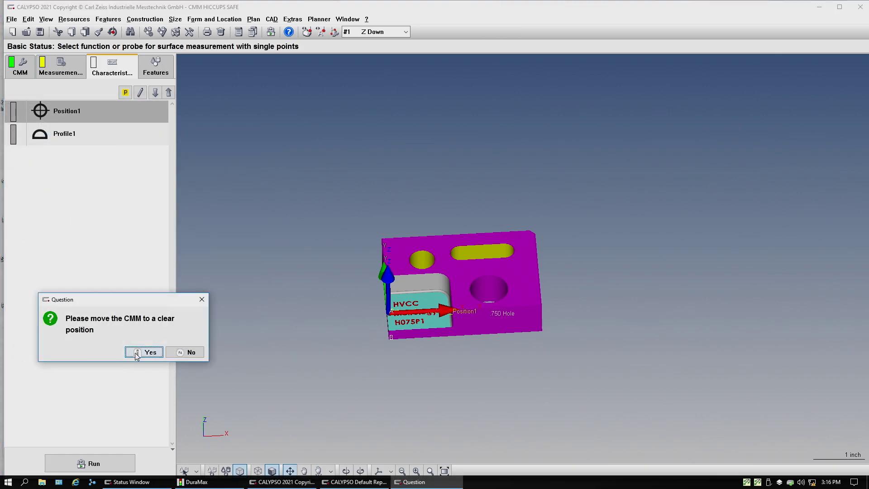
pyautogui.click(144, 352)
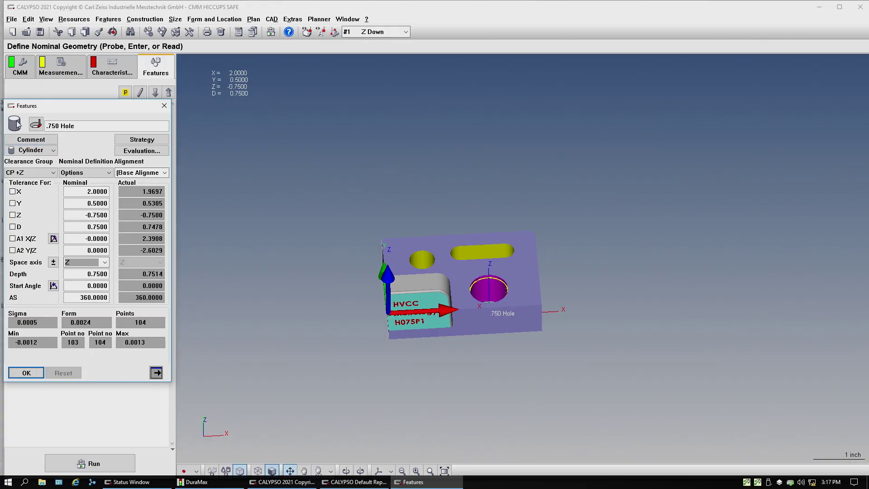
# Review the .750 Hole's two-section circle path from 0.6750 to 0.0750 height, then close its definition
pyautogui.click(154, 138)
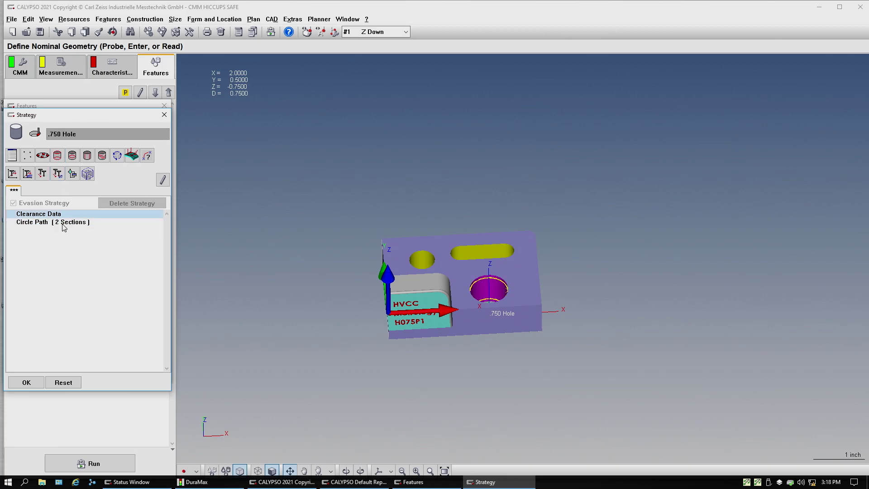
pyautogui.doubleClick(64, 223)
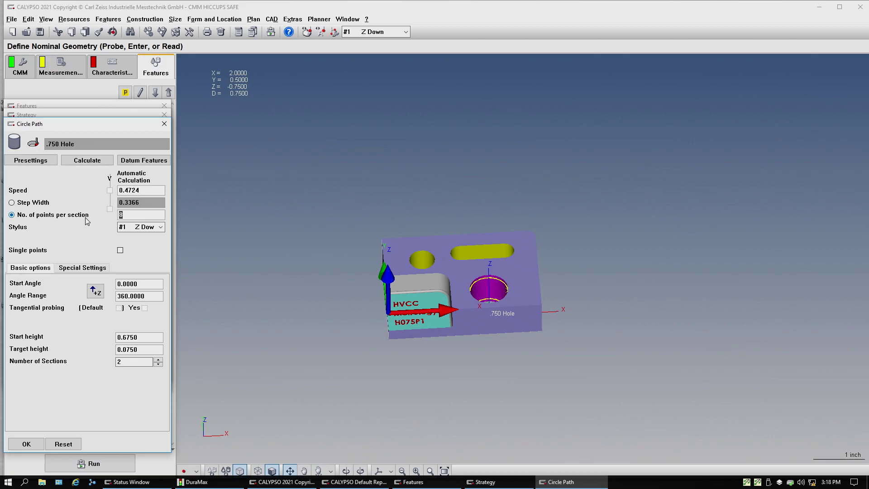
pyautogui.click(19, 446)
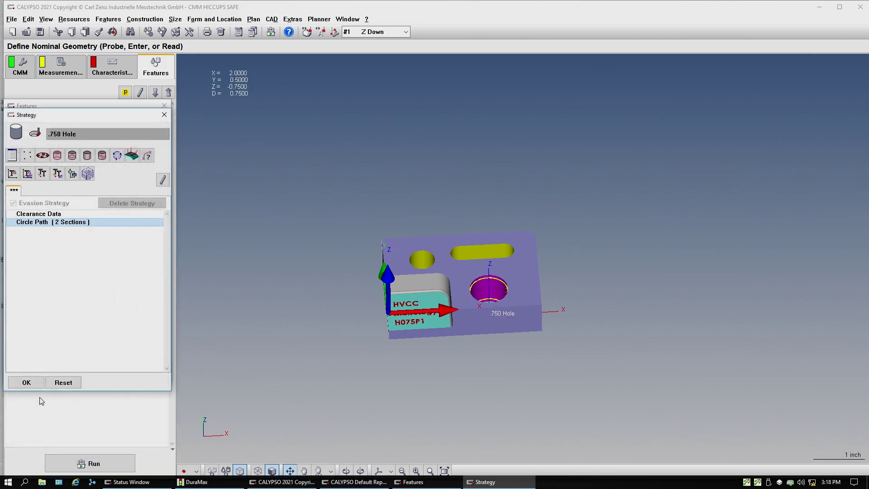
pyautogui.click(40, 381)
pyautogui.click(35, 371)
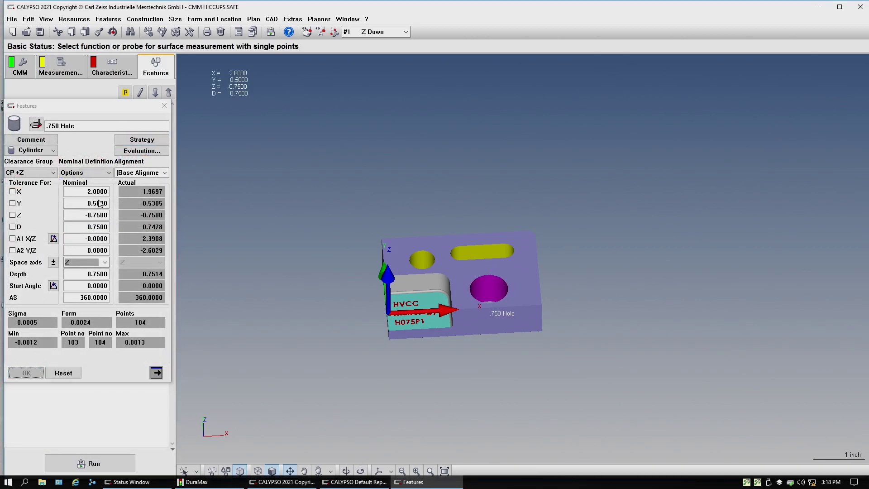
pyautogui.rightClick(91, 177)
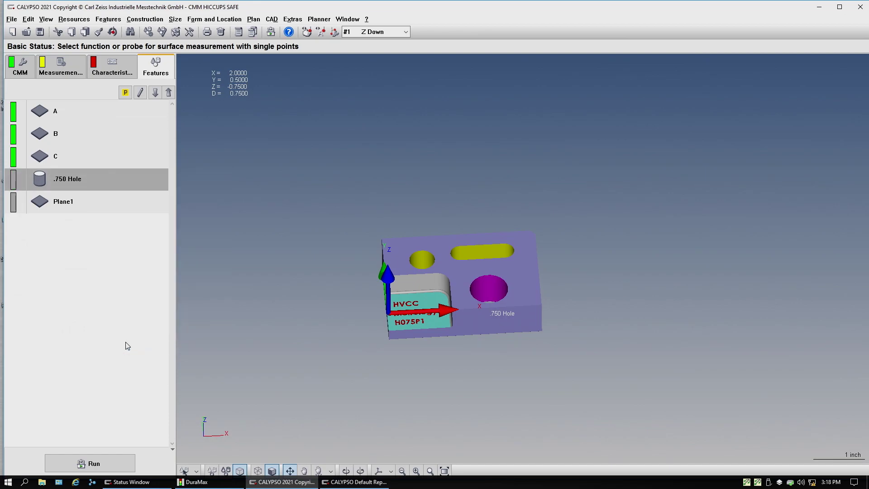
# Re-measure the .750 Hole from a clear position, bringing Position1 to 0.0067
pyautogui.click(141, 362)
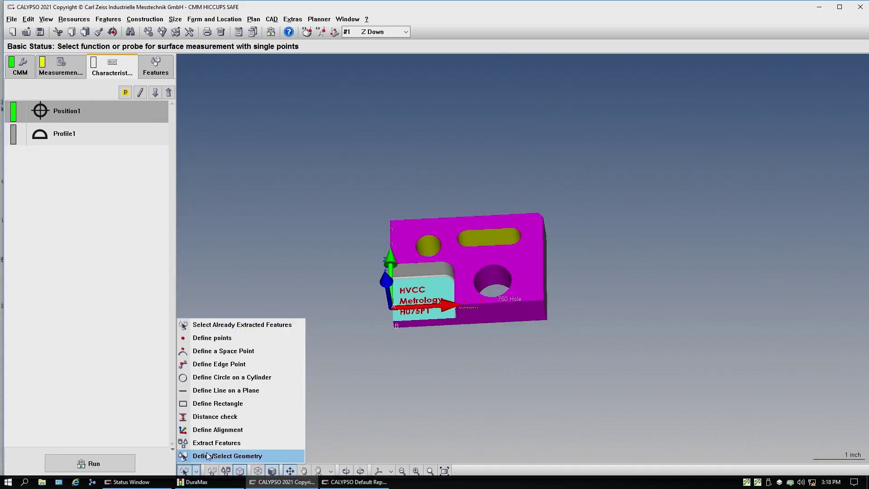
# Define Circle1 as a circle on a cylinder from the small upper-left hole in the CAD
pyautogui.click(221, 457)
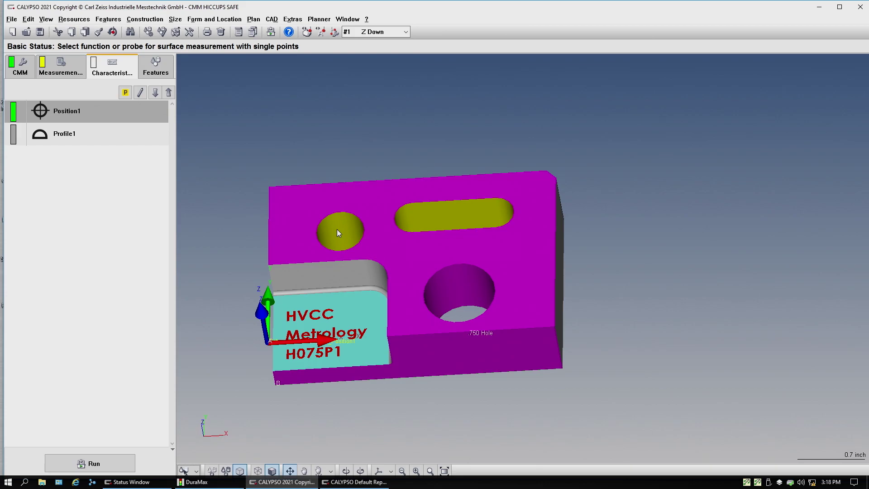
pyautogui.click(194, 471)
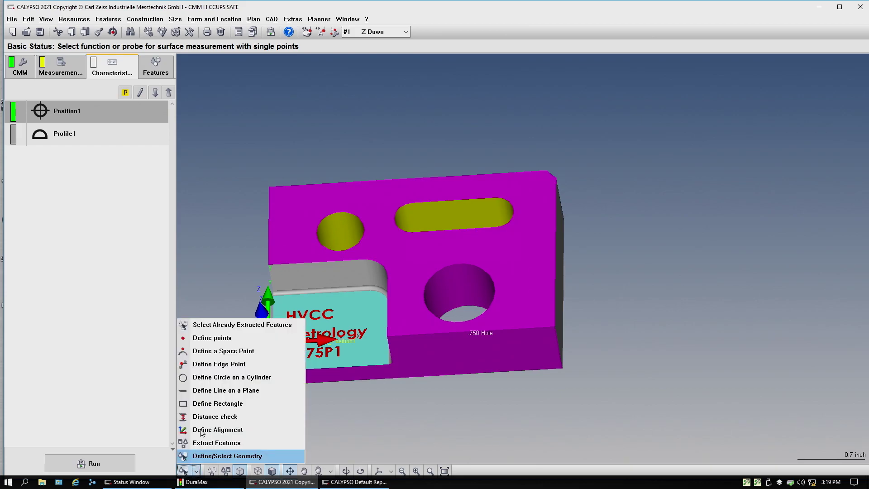
pyautogui.click(217, 378)
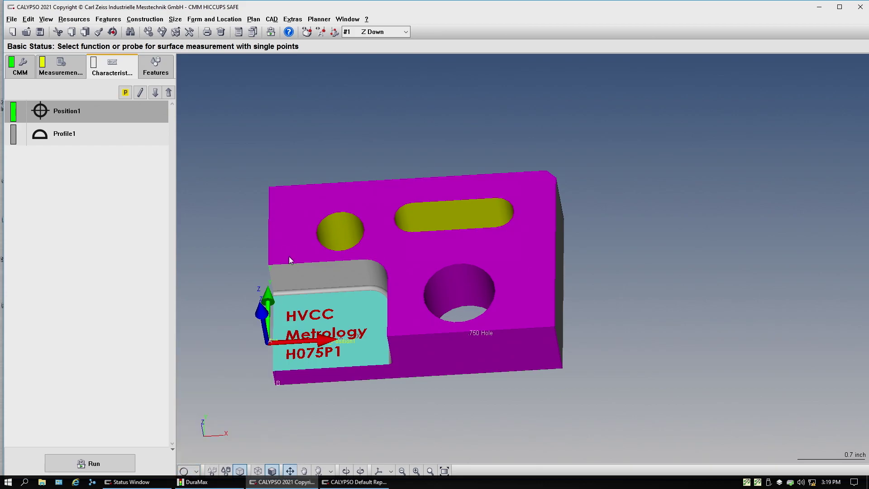
pyautogui.click(344, 223)
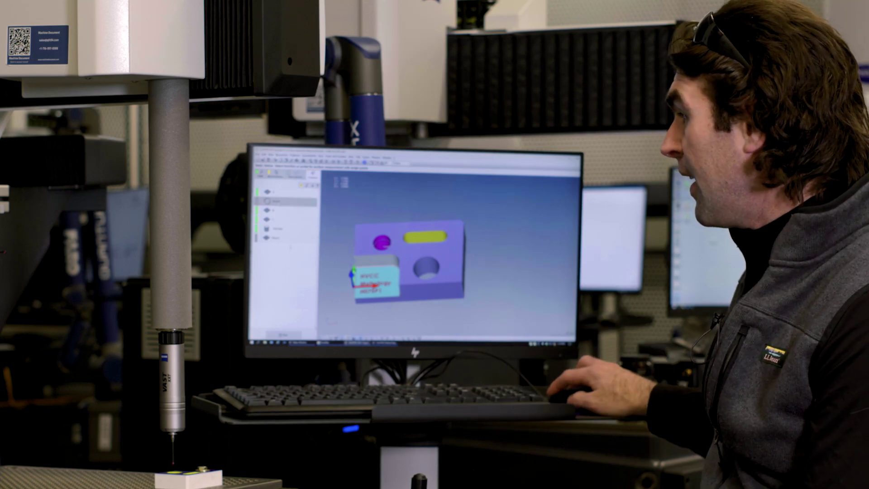
# Review Plane1 and its Profile1 characteristic, then execute Profile1 on the CMM
pyautogui.doubleClick(278, 238)
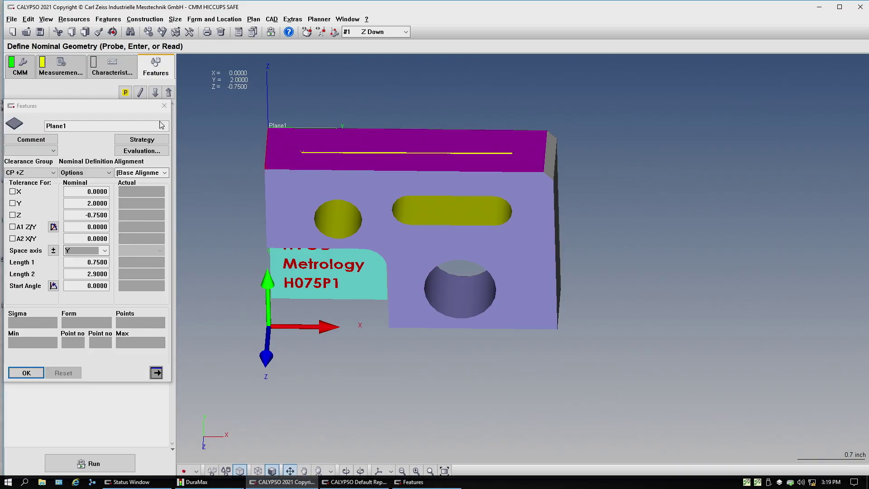
pyautogui.click(26, 372)
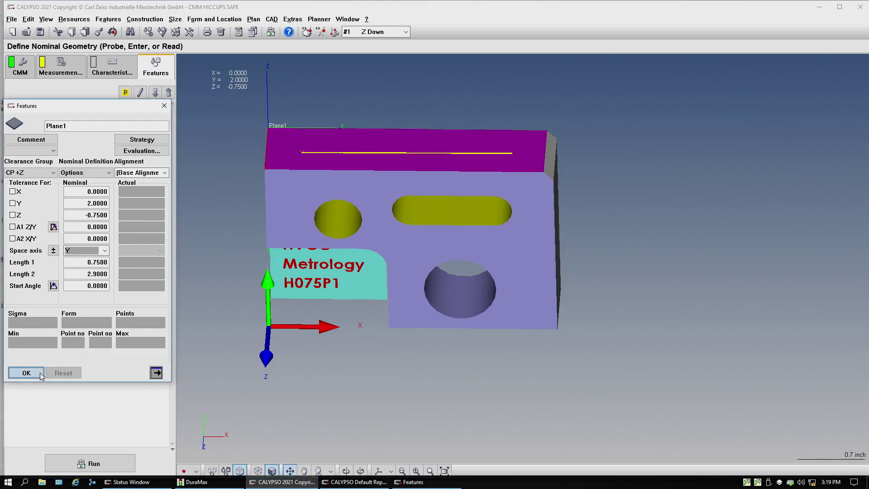
pyautogui.click(112, 66)
pyautogui.doubleClick(75, 131)
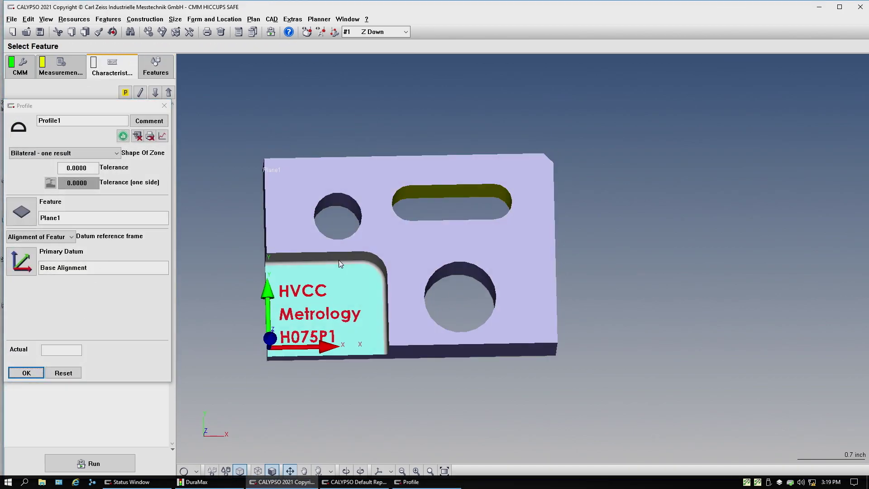
pyautogui.click(27, 373)
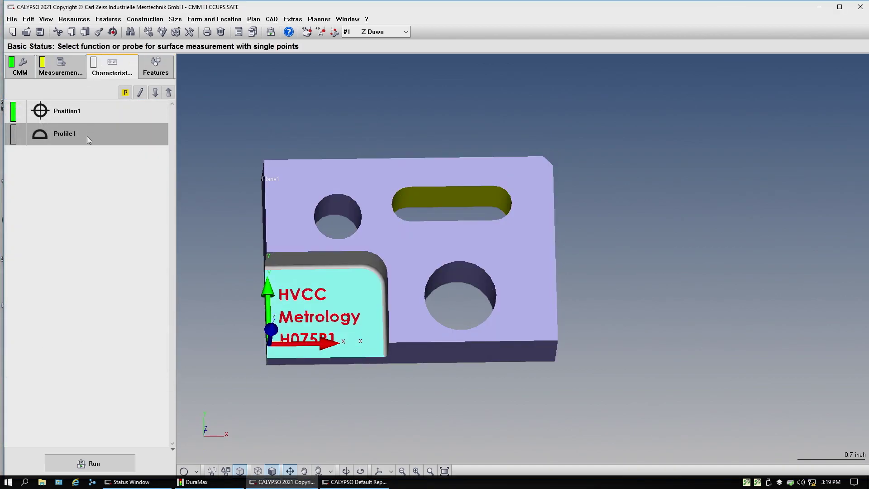
pyautogui.rightClick(88, 135)
pyautogui.click(177, 339)
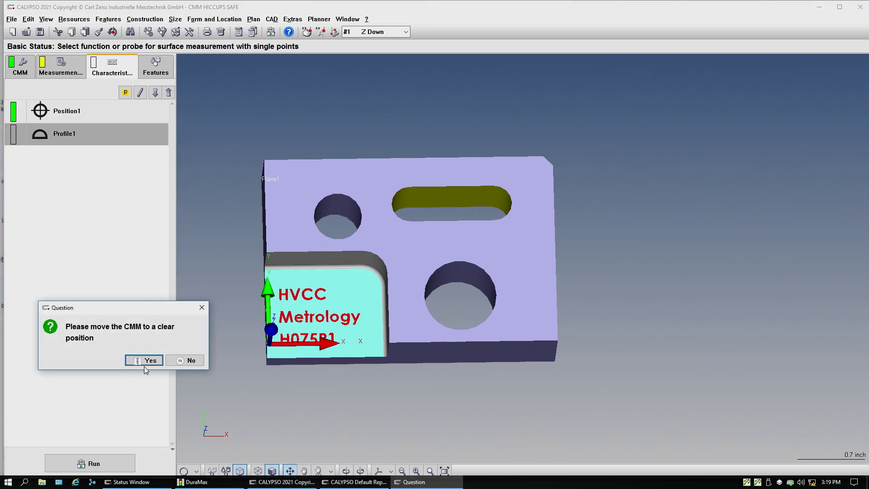
# Run Profile1 from a clear position, read its 'Not enough points' error on Plane1, and dismiss the report
pyautogui.click(150, 361)
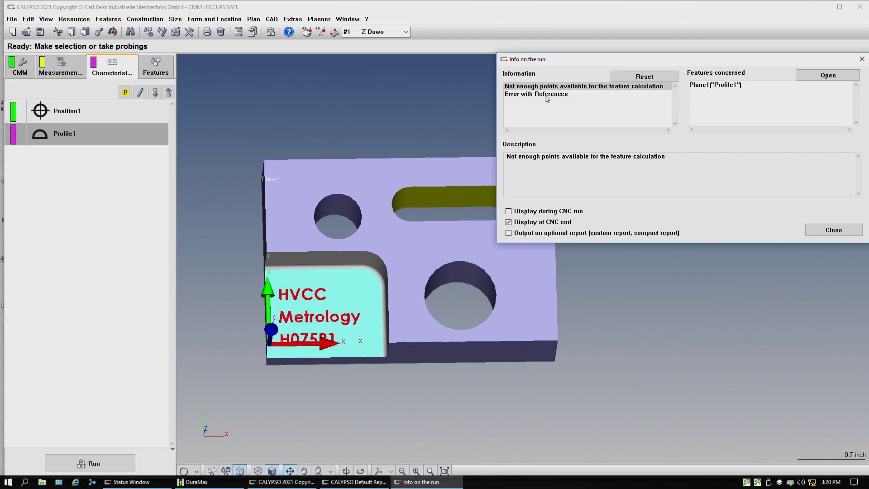
pyautogui.click(559, 93)
pyautogui.click(833, 230)
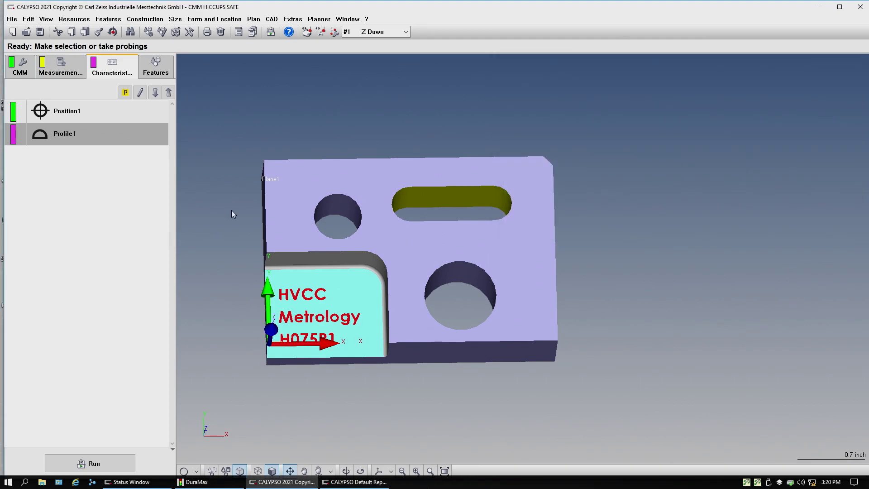
# Trace Profile1 to its evaluated feature Plane1, then close its settings and show the feature list
pyautogui.doubleClick(31, 137)
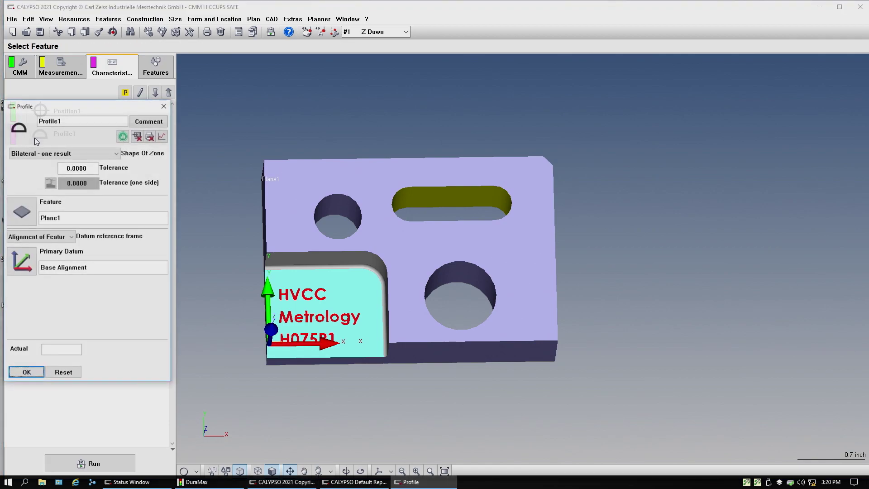
pyautogui.click(55, 352)
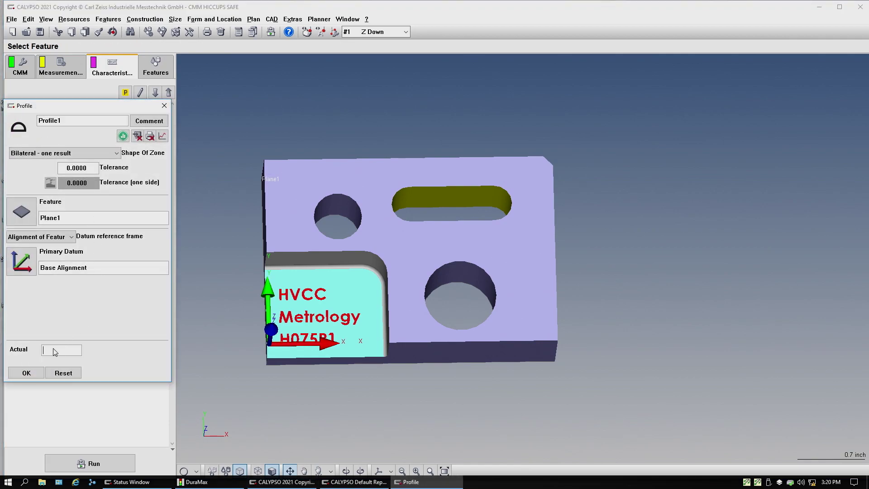
pyautogui.click(18, 211)
pyautogui.click(164, 114)
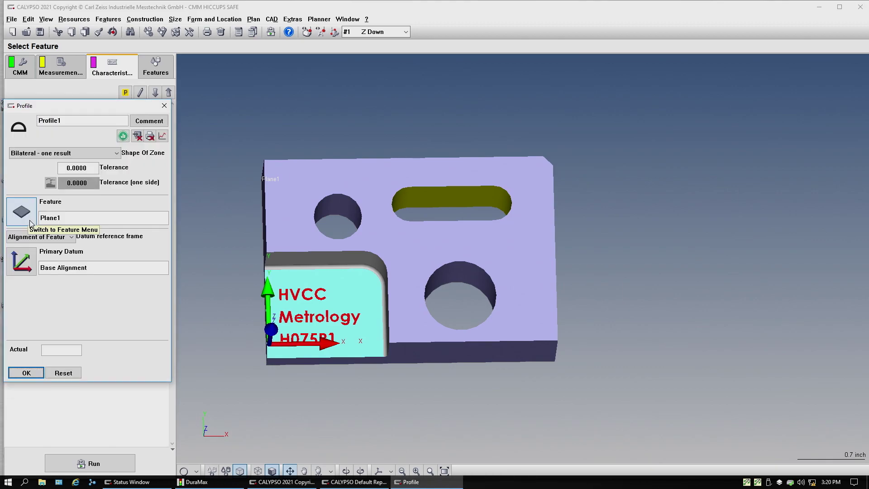
pyautogui.click(23, 372)
pyautogui.click(164, 74)
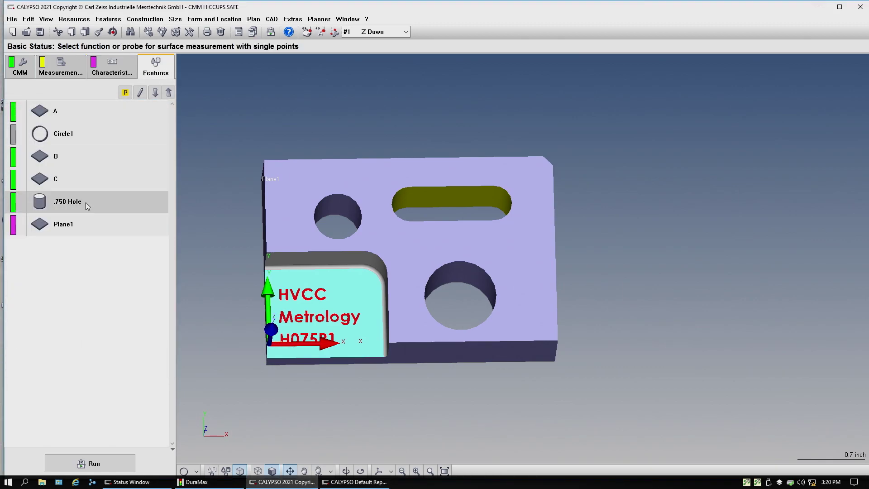
# Set Plane1's polyline scan to 100 points, then reopen Plane1's measuring strategy
pyautogui.doubleClick(88, 221)
pyautogui.click(141, 139)
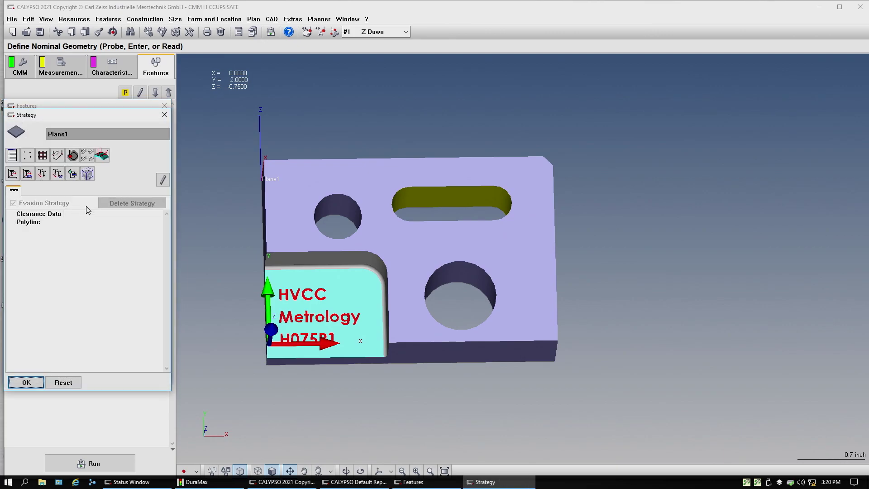
pyautogui.click(62, 223)
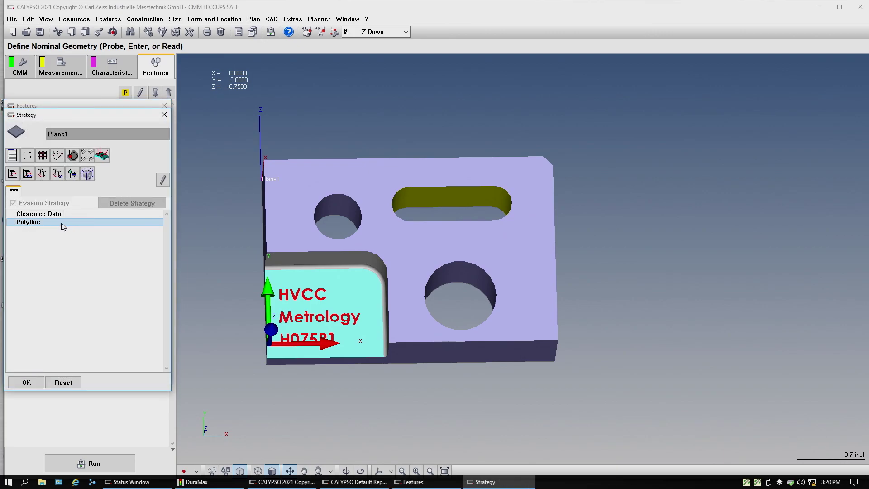
pyautogui.doubleClick(62, 223)
pyautogui.doubleClick(131, 215)
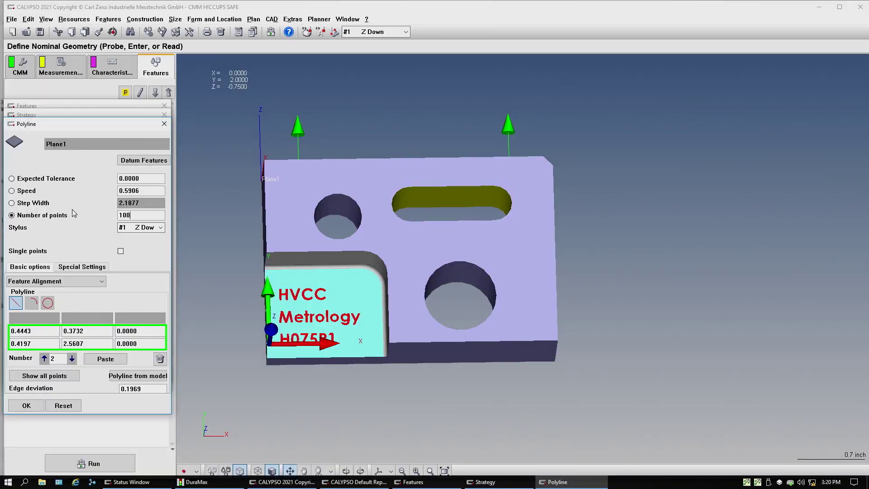
pyautogui.click(43, 409)
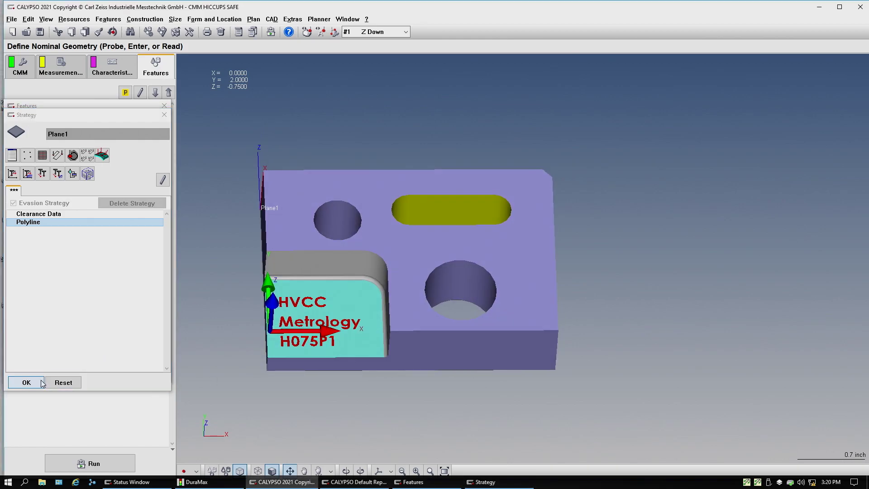
pyautogui.click(26, 383)
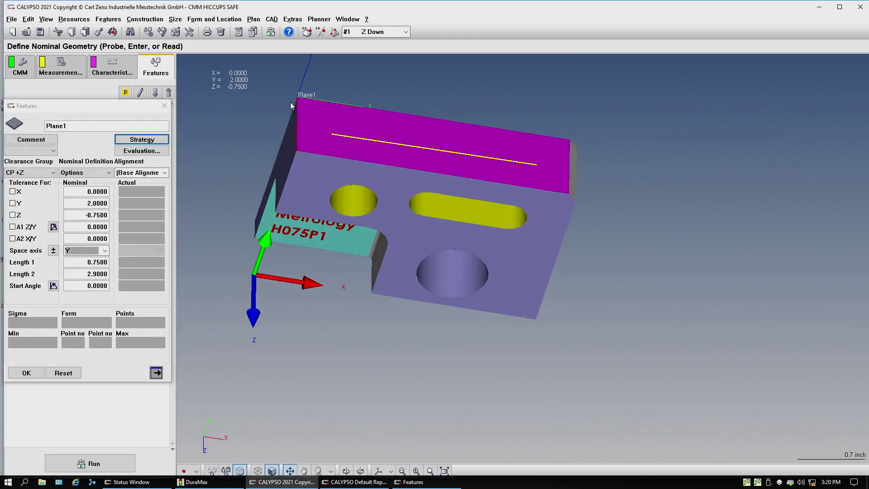
pyautogui.click(142, 138)
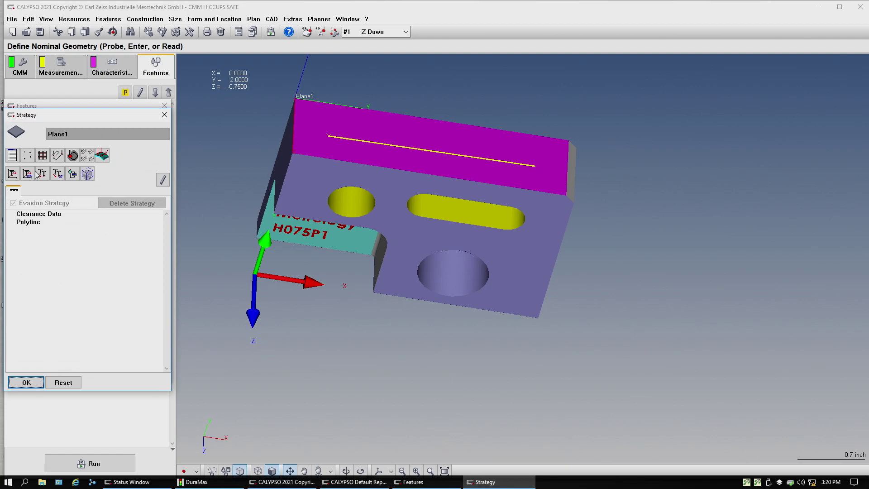
# Add two probing points on Plane1's top face and convert them into a polyline
pyautogui.click(333, 114)
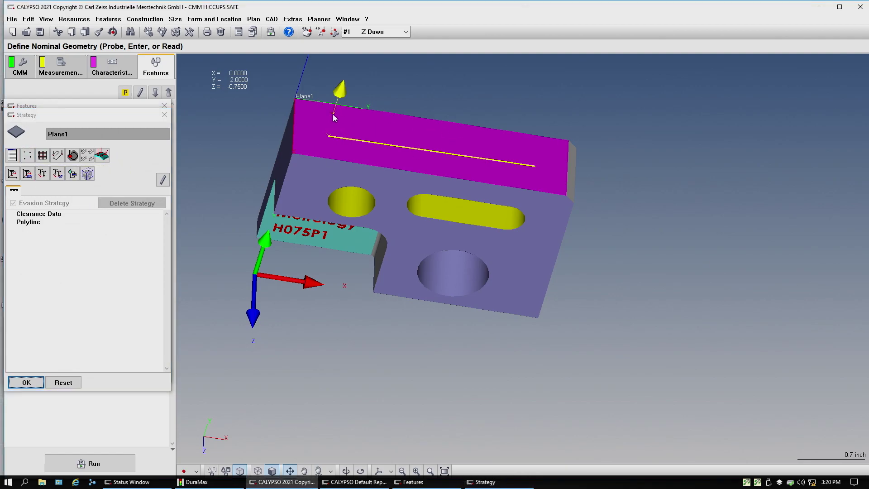
pyautogui.click(527, 140)
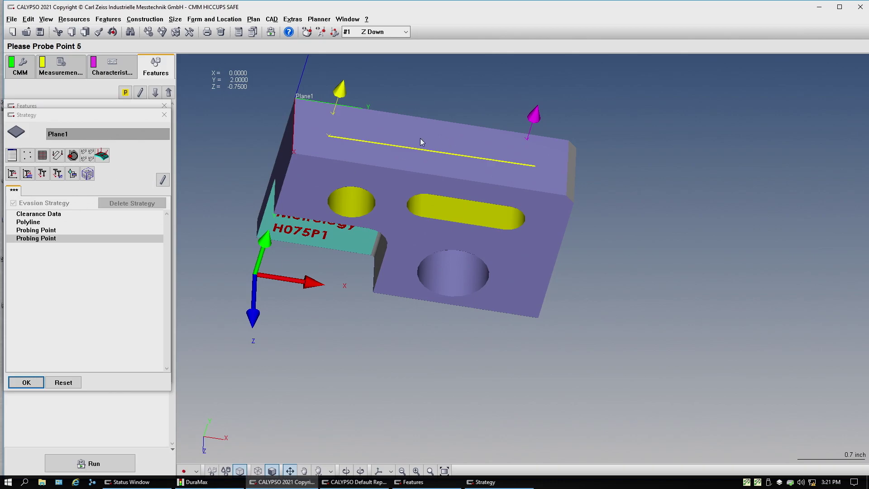
pyautogui.moveTo(558, 164); pyautogui.dragTo(612, 136, button='middle')
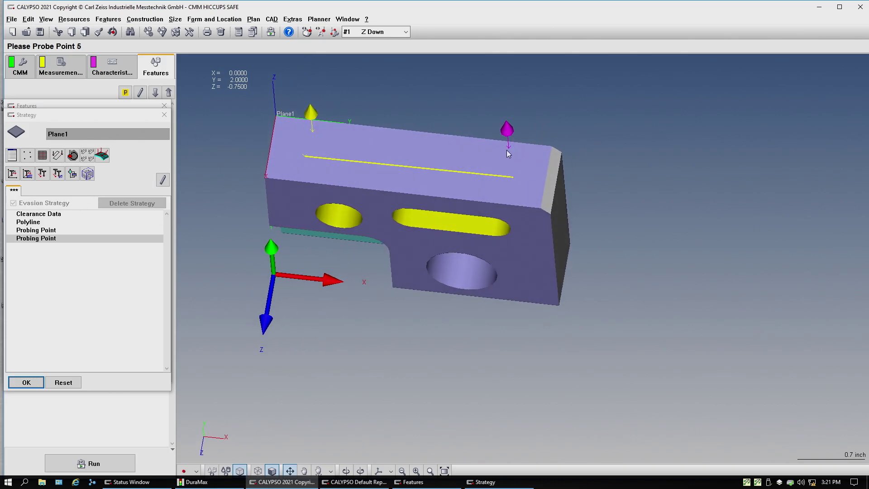
pyautogui.click(509, 149)
pyautogui.moveTo(511, 158); pyautogui.dragTo(507, 162)
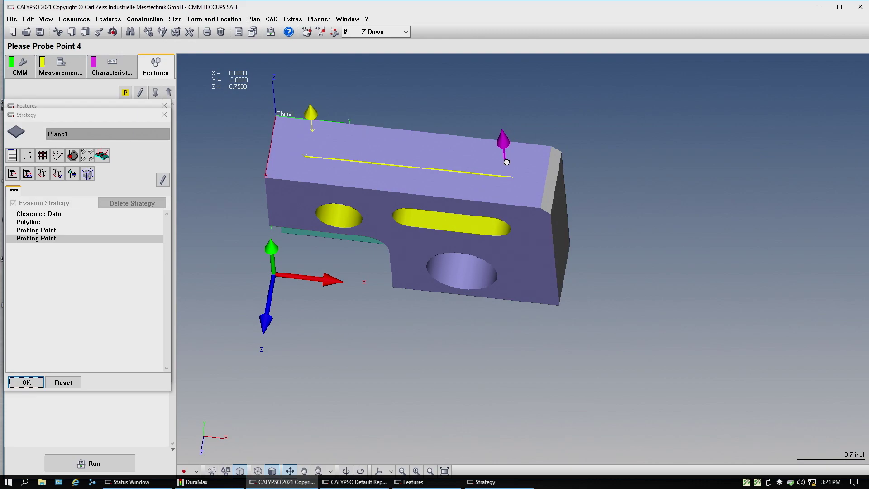
pyautogui.click(314, 132)
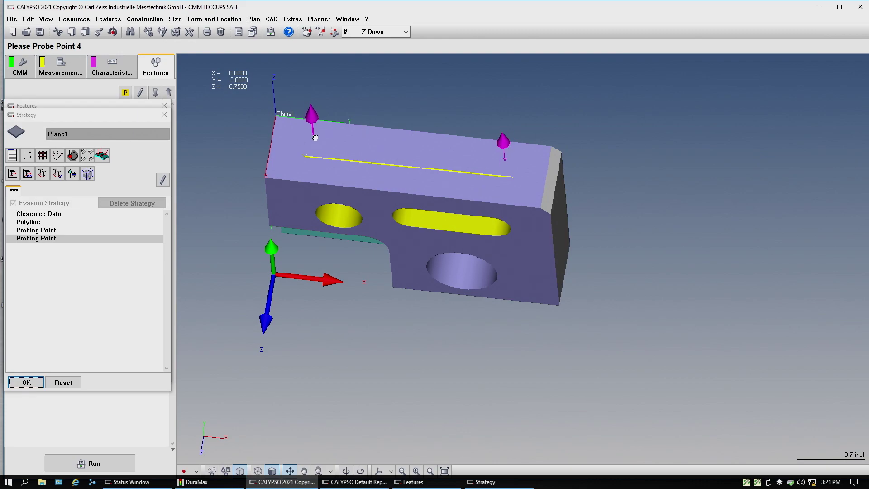
pyautogui.click(68, 238)
pyautogui.keyDown('ctrl'); pyautogui.click(49, 232); pyautogui.keyUp('ctrl')
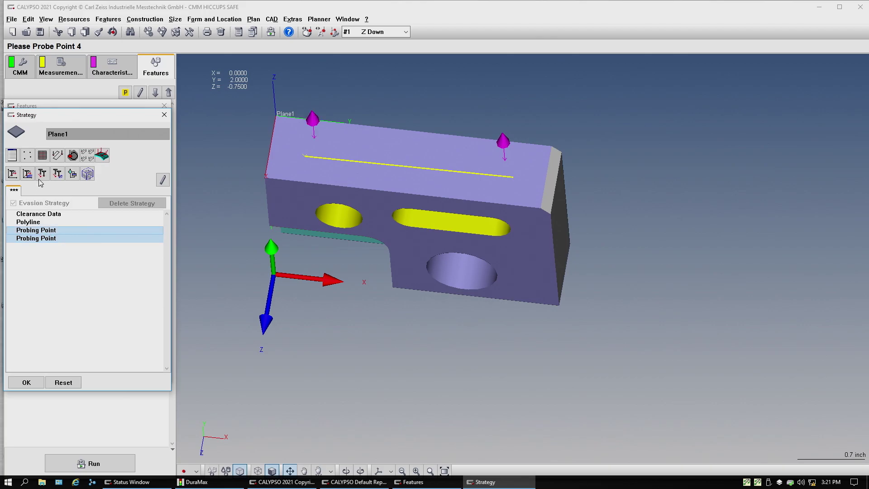
pyautogui.click(33, 159)
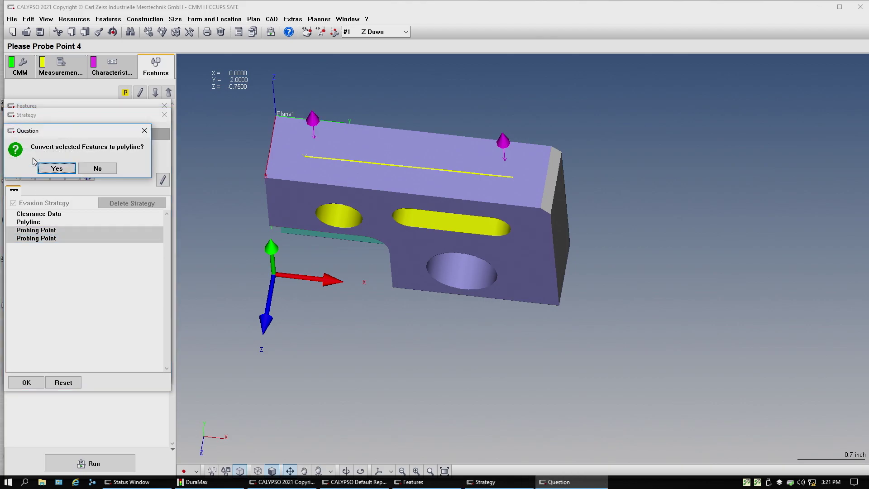
pyautogui.click(54, 167)
# Give the new polyline 100 points and close Plane1's strategy and feature settings
pyautogui.doubleClick(45, 245)
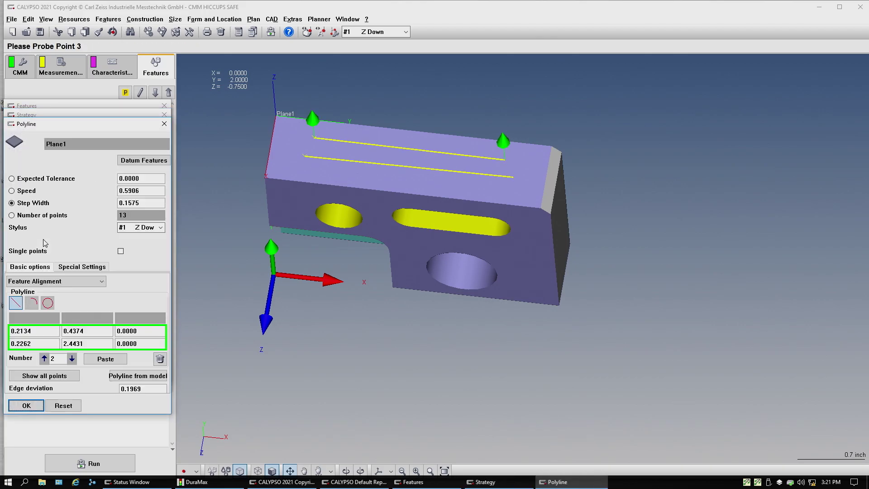
pyautogui.click(131, 214)
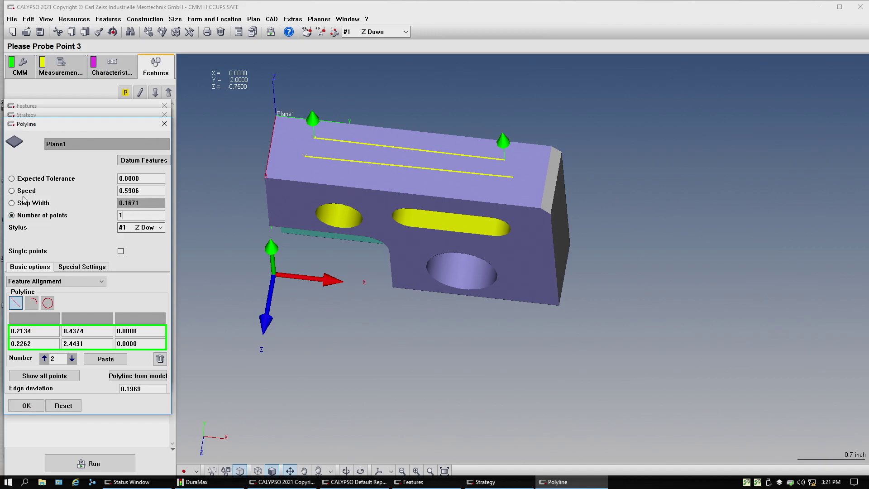
pyautogui.click(27, 406)
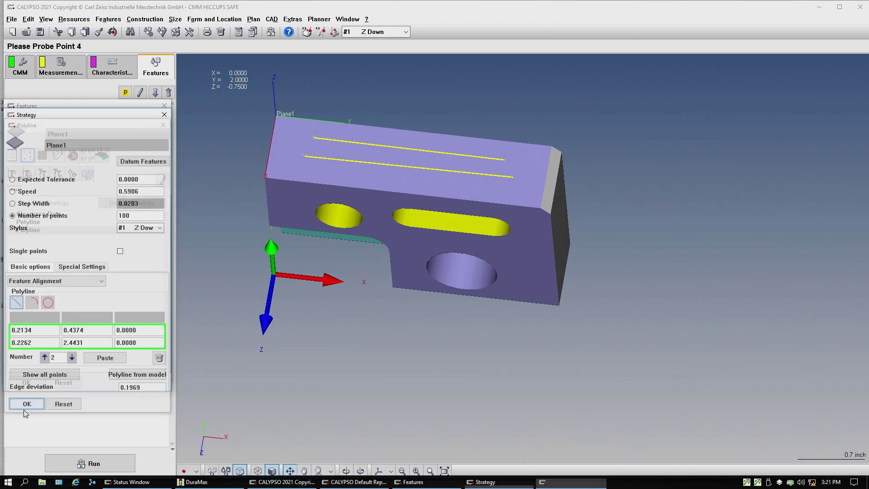
pyautogui.click(28, 379)
pyautogui.click(32, 373)
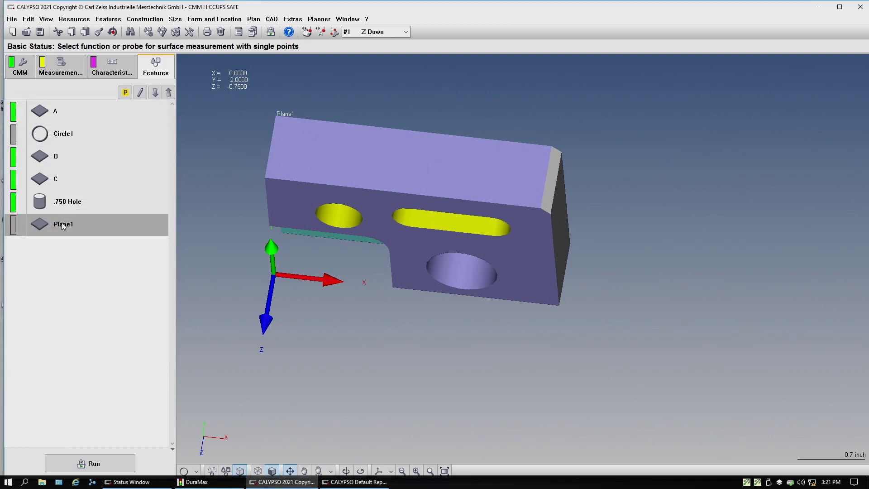
pyautogui.rightClick(64, 224)
# Execute Plane1's measurement from a clear CMM position, then begin choosing Profile1's primary datum
pyautogui.click(108, 396)
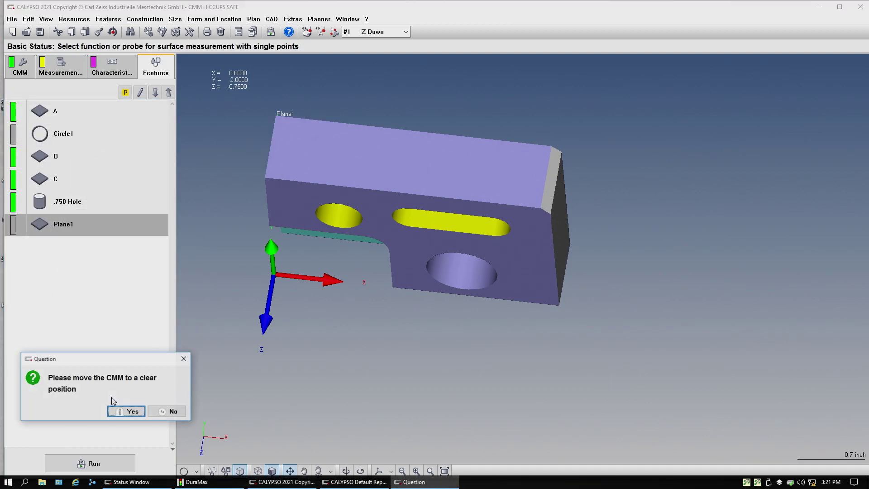
pyautogui.click(123, 412)
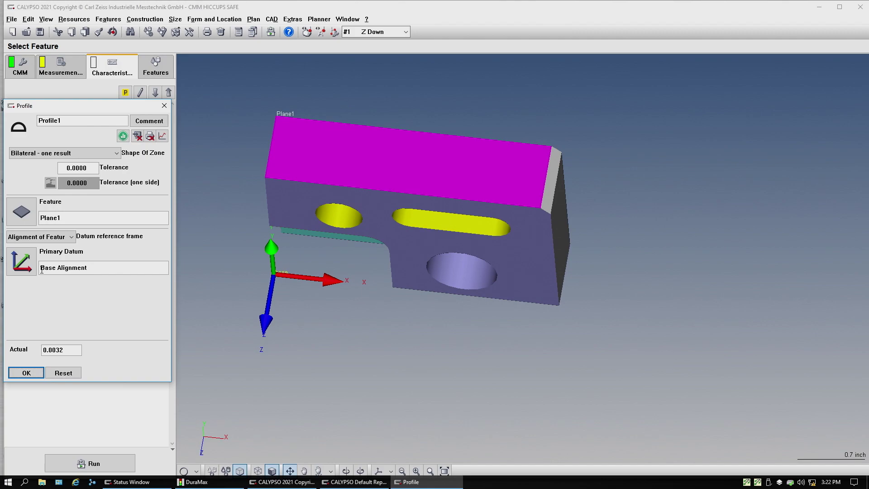
pyautogui.click(17, 268)
# Set Profile1's datums: primary A, secondary B, tertiary C
pyautogui.doubleClick(21, 197)
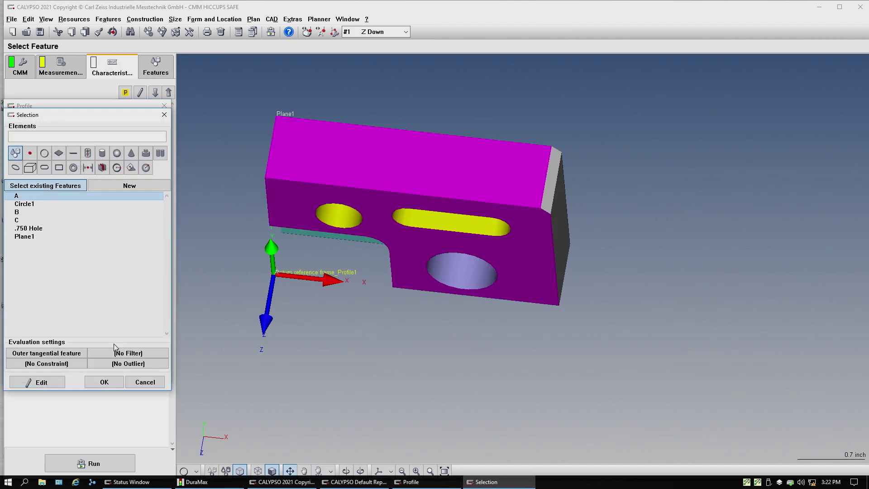
pyautogui.click(22, 291)
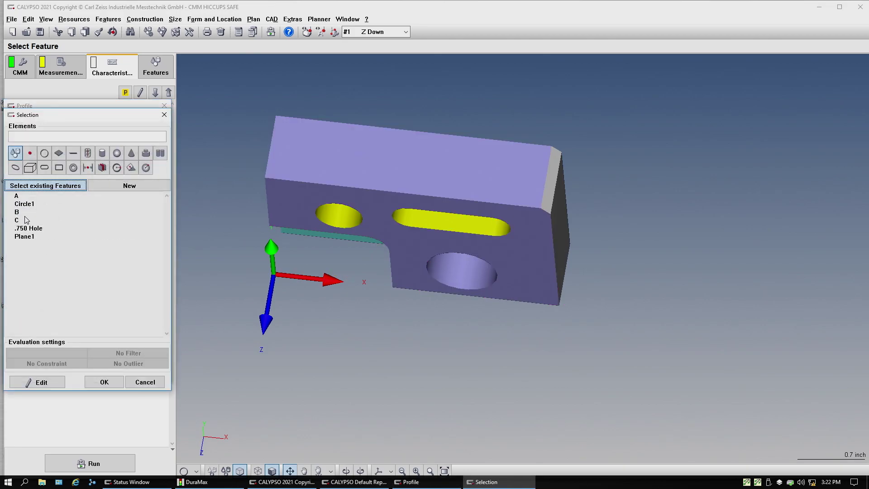
pyautogui.click(22, 213)
pyautogui.click(103, 379)
pyautogui.click(21, 323)
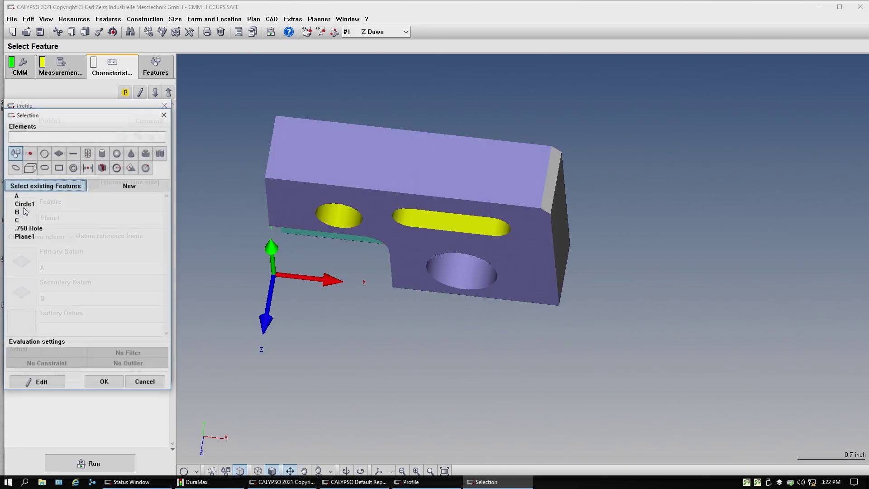
pyautogui.click(23, 221)
pyautogui.click(104, 381)
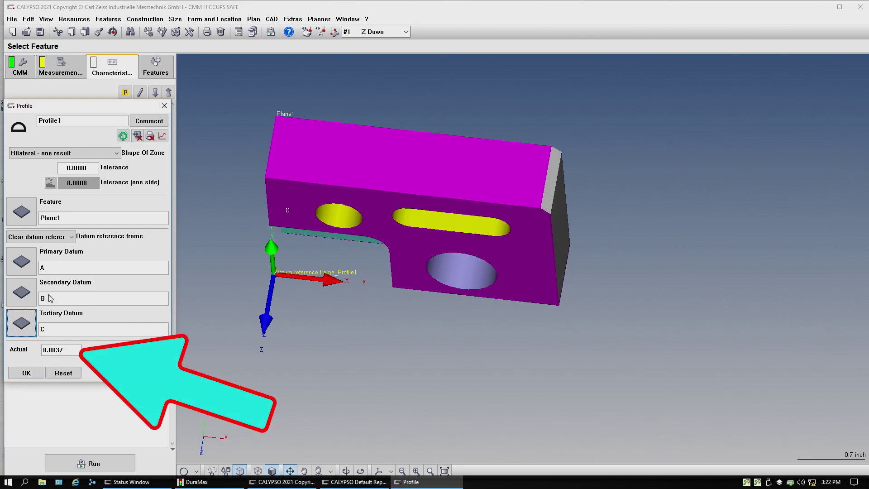
# Save the datum reference frame as 'ABC', load it back, and accept Profile1's settings
pyautogui.click(49, 240)
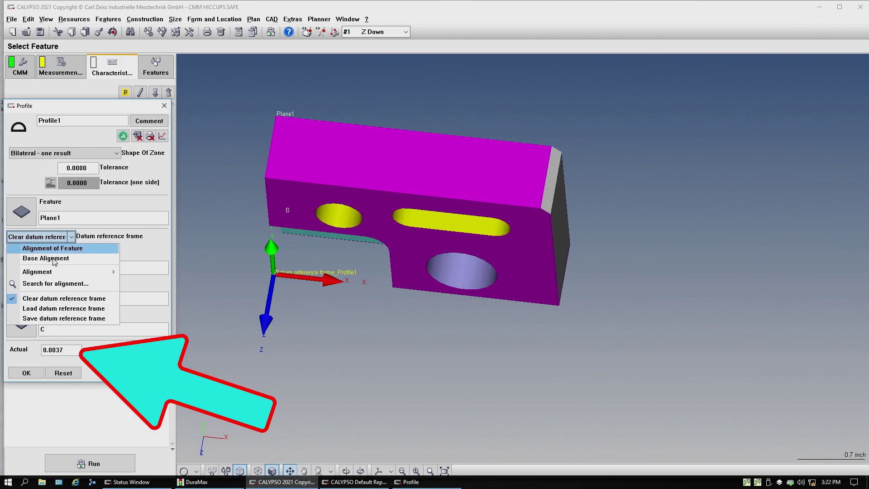
pyautogui.click(58, 318)
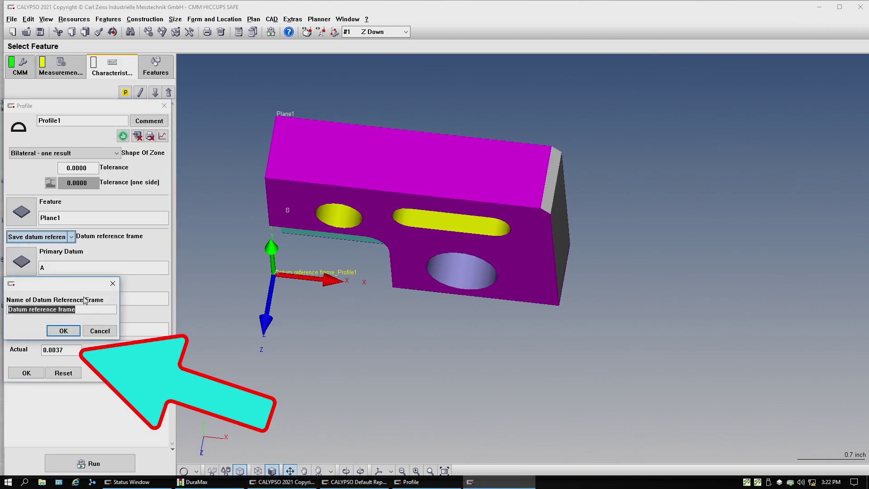
pyautogui.write('ABC')
pyautogui.press('Return')
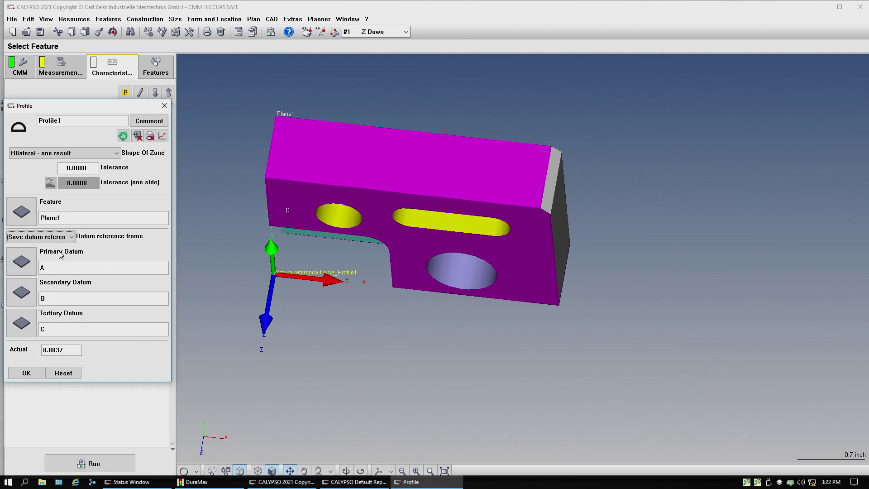
pyautogui.click(61, 237)
pyautogui.click(59, 308)
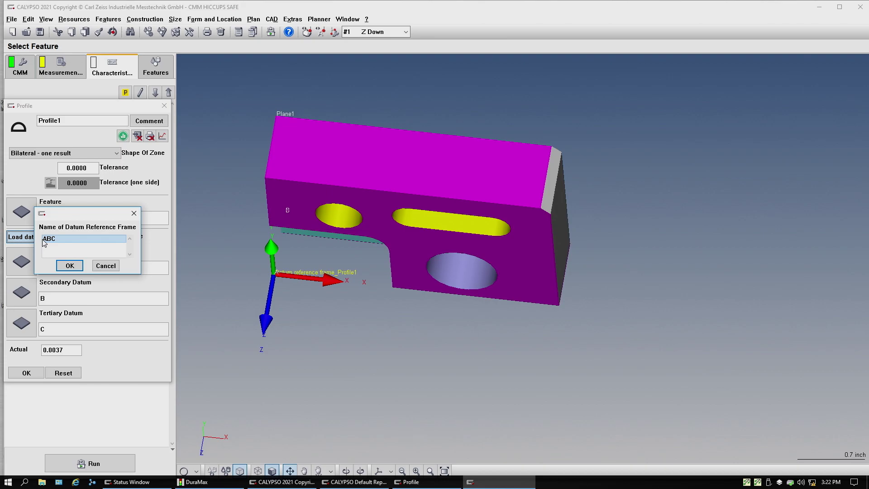
pyautogui.click(70, 265)
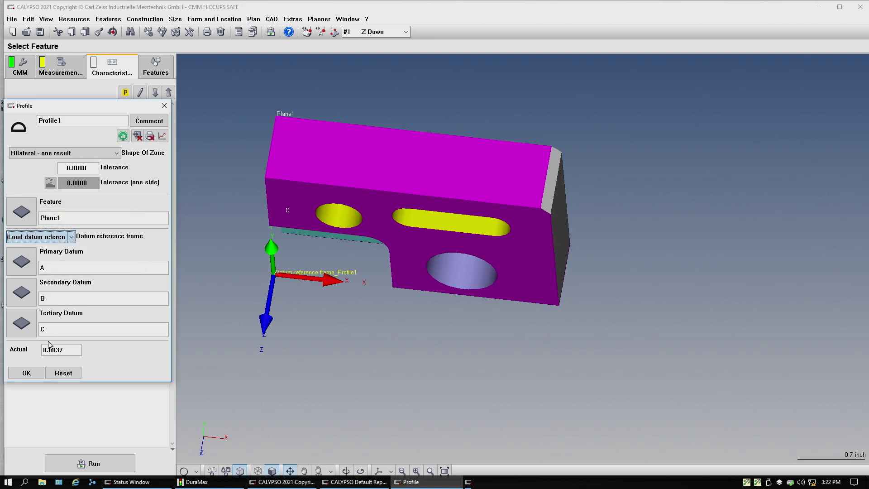
pyautogui.click(32, 372)
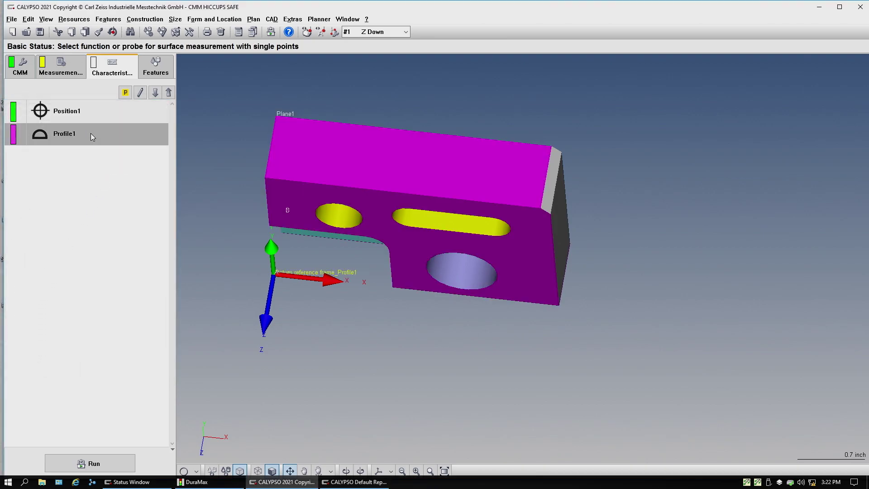
# Start a CNC run of all characteristics with Default PiWeb Reporting
pyautogui.rightClick(90, 133)
pyautogui.click(97, 445)
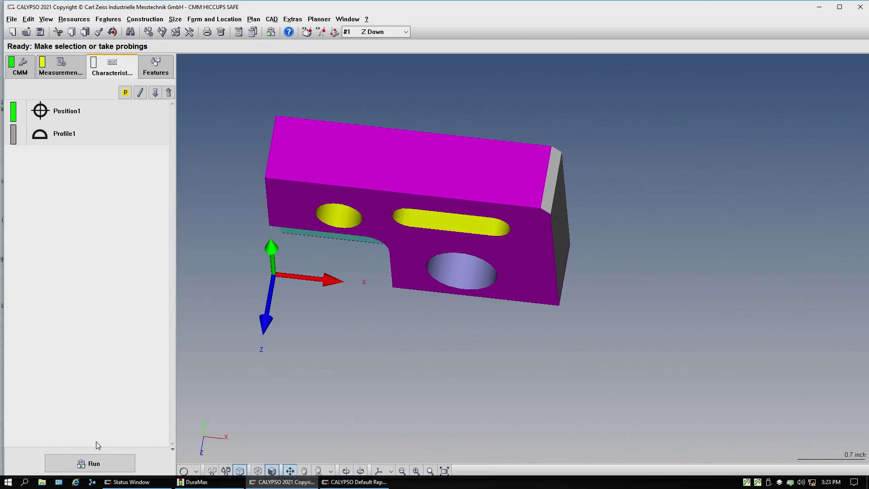
pyautogui.click(90, 462)
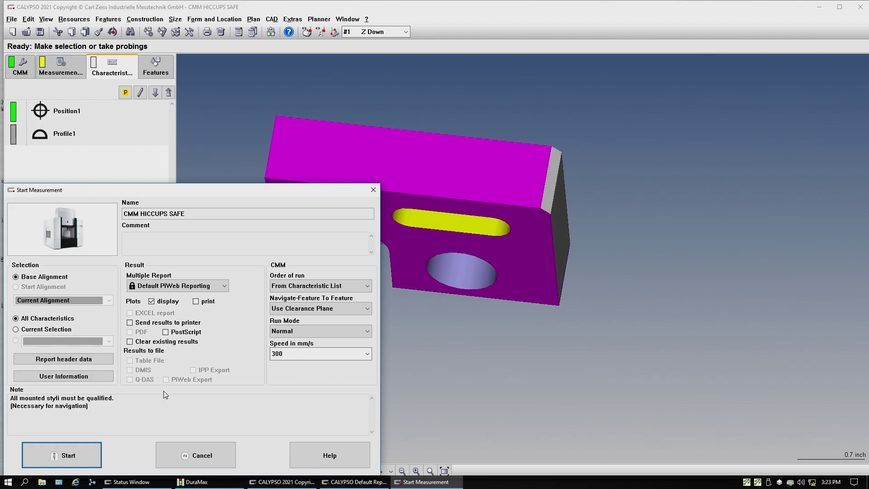
pyautogui.click(132, 345)
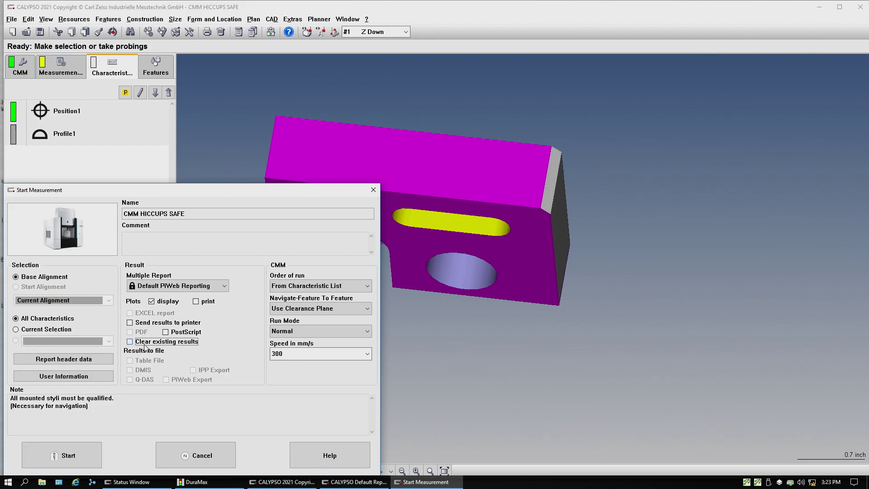
pyautogui.click(62, 460)
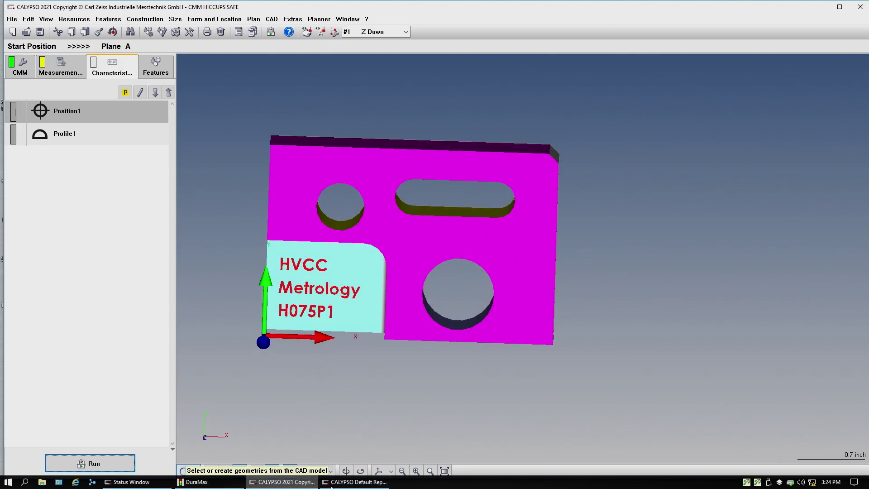
# Close the default report and open the multiple report in PiWeb
pyautogui.click(351, 482)
pyautogui.click(616, 151)
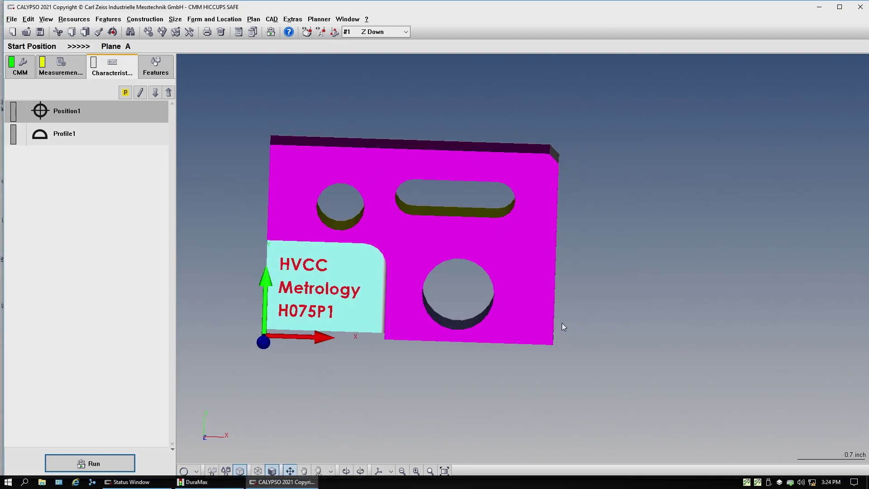
pyautogui.click(45, 18)
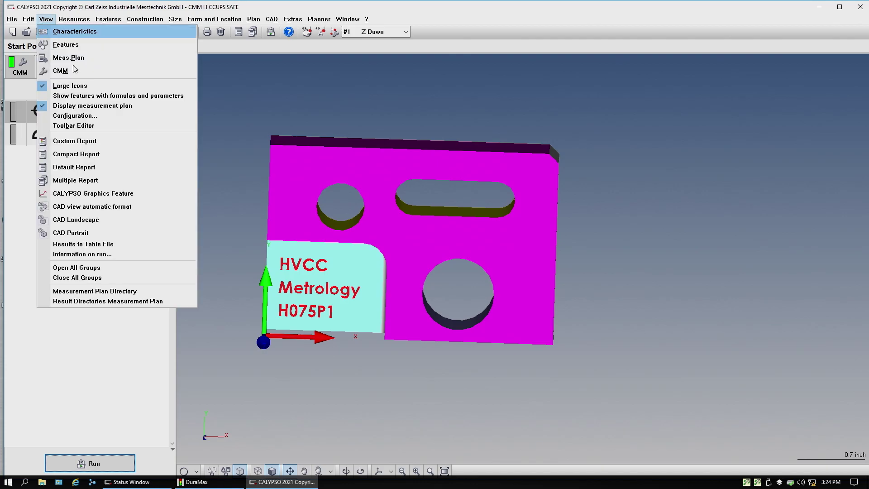
pyautogui.click(115, 180)
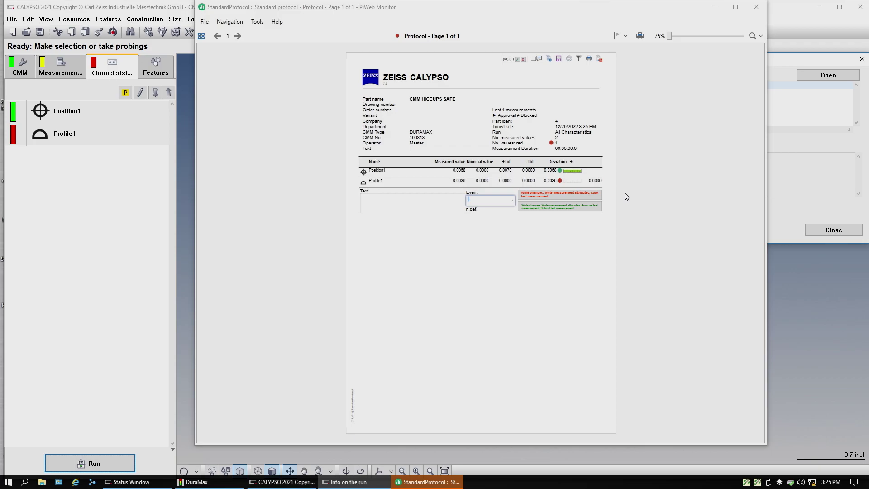
# Close the PiWeb protocol after reviewing Position1 in tolerance and Profile1 out of tolerance
pyautogui.click(756, 7)
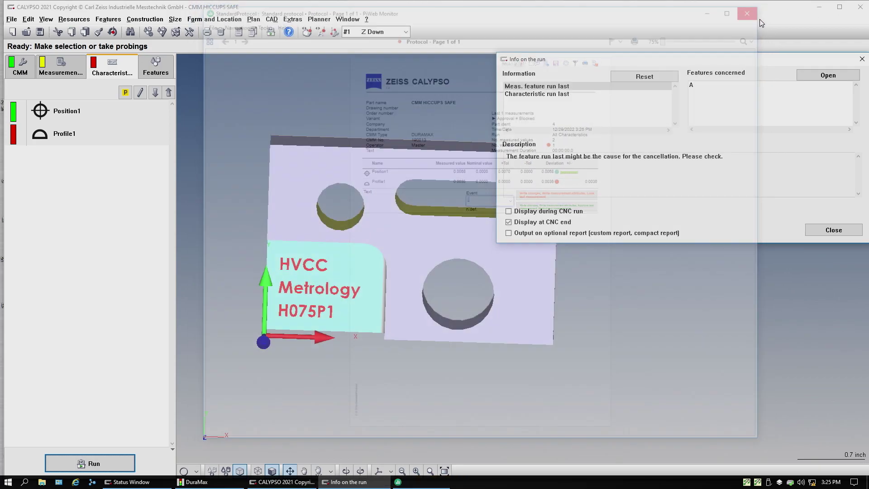
# Dismiss the Info on the run dialog, leaving the characteristics list and part model
pyautogui.click(832, 232)
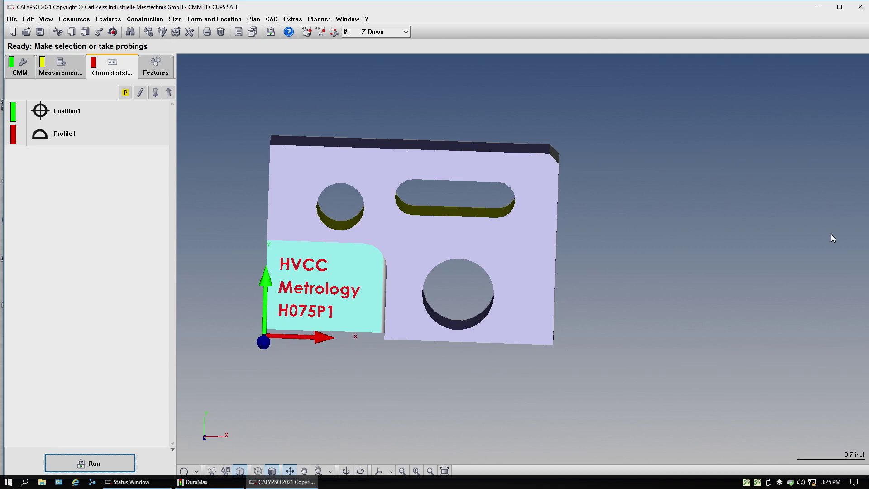